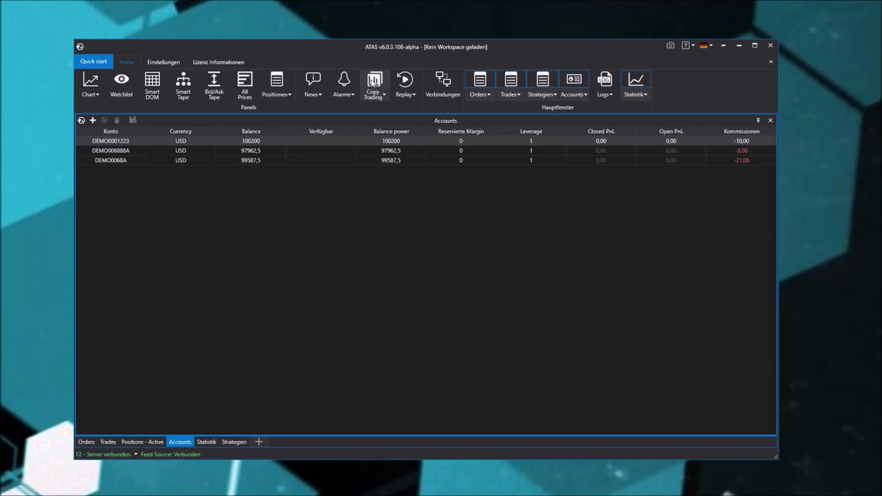
# Open the Copy Trading view, shrink the main window and move it higher on the desktop.
pyautogui.click(374, 83)
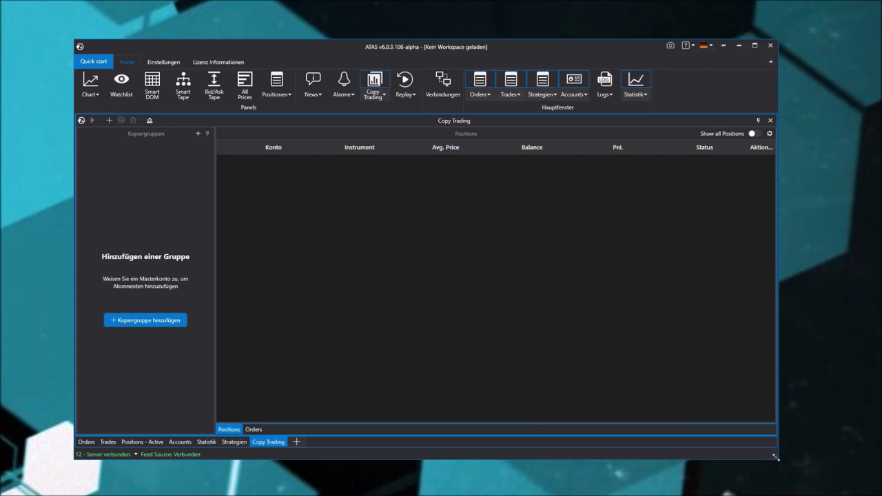
pyautogui.moveTo(775, 455); pyautogui.dragTo(641, 311)
pyautogui.moveTo(536, 54); pyautogui.dragTo(628, 50)
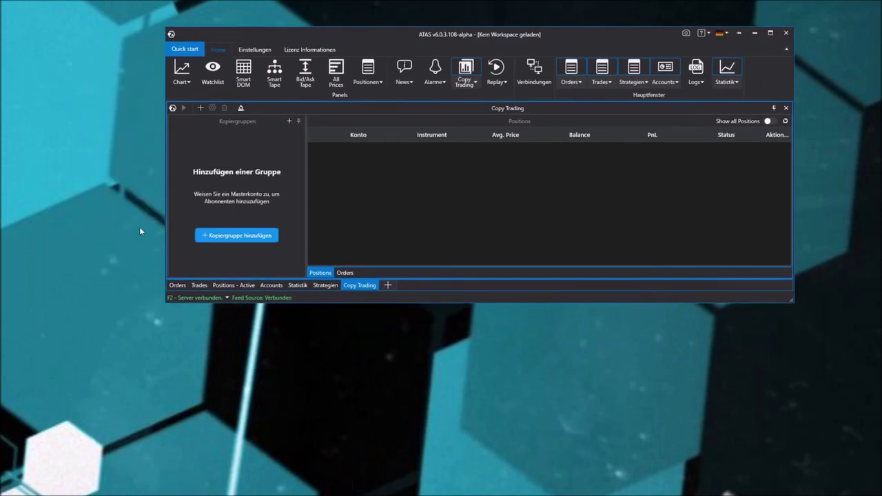
# Start a new copy group with the first demo account as provider and the second demo account as follower.
pyautogui.click(219, 236)
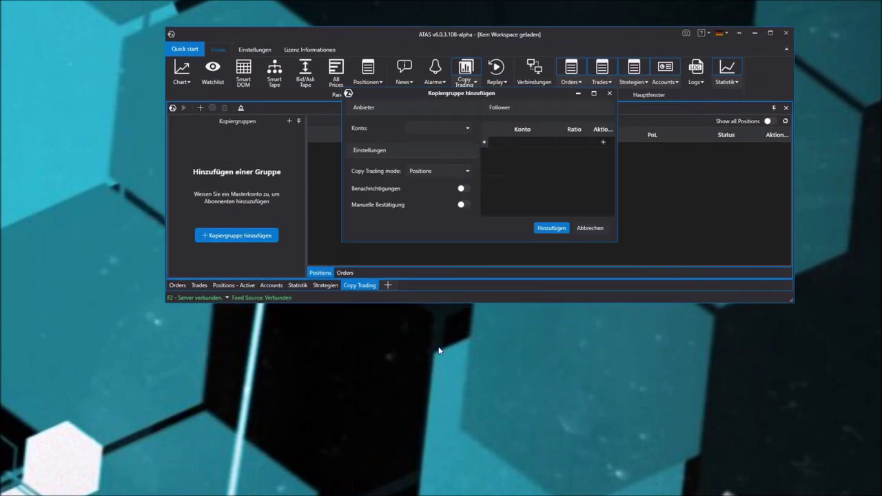
pyautogui.click(468, 129)
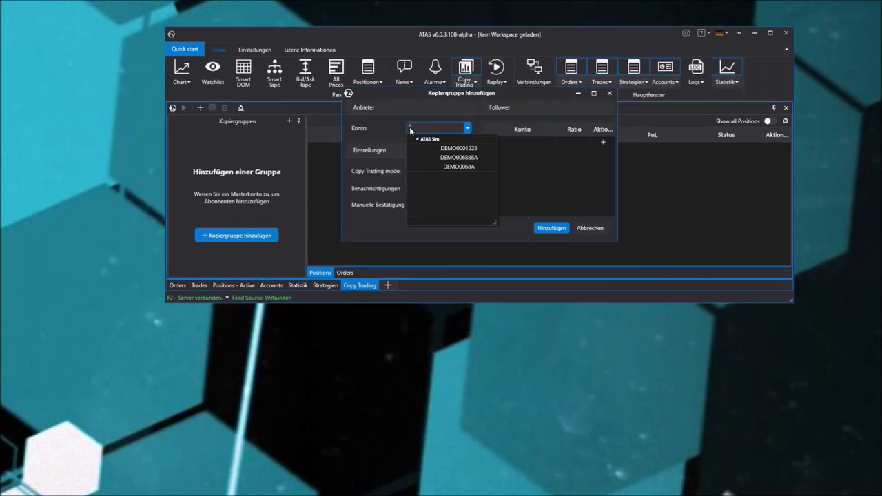
pyautogui.click(461, 148)
pyautogui.click(531, 142)
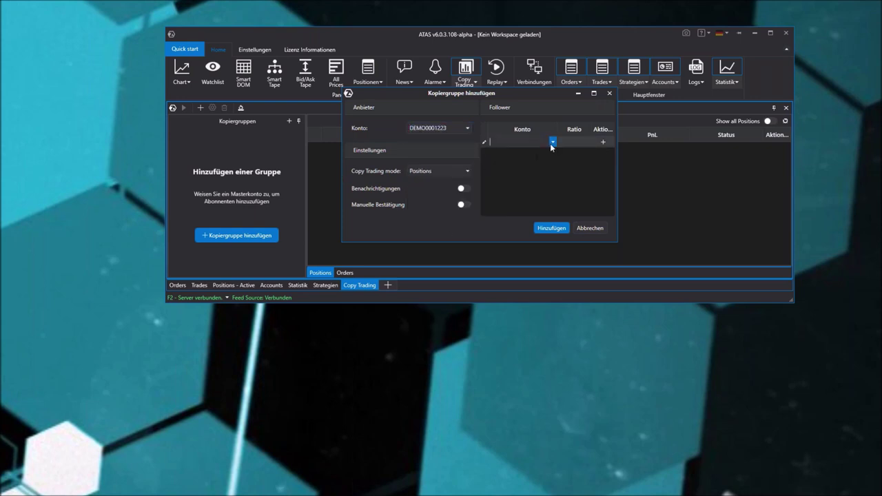
pyautogui.click(551, 145)
pyautogui.click(527, 170)
# Keep the copy trading mode on Positions, set the follower's ratio to 1 and add the copy group.
pyautogui.click(465, 172)
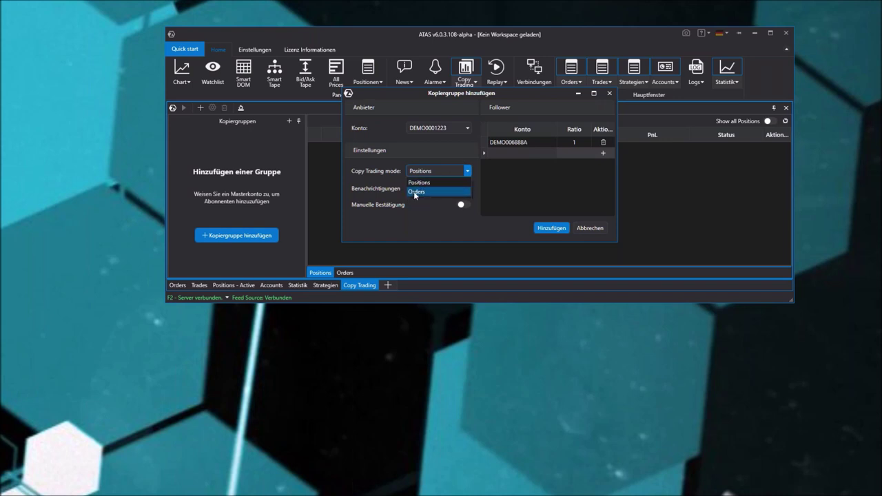
pyautogui.click(541, 204)
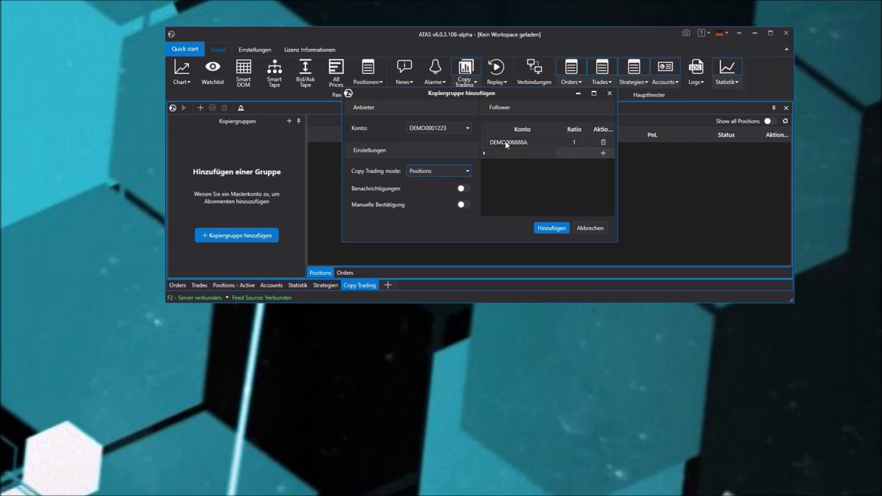
pyautogui.click(573, 141)
pyautogui.write('1')
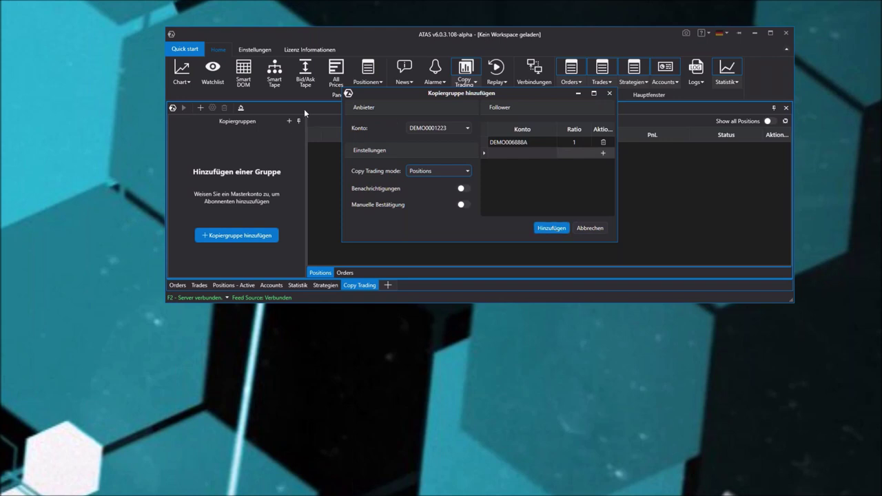
pyautogui.click(551, 228)
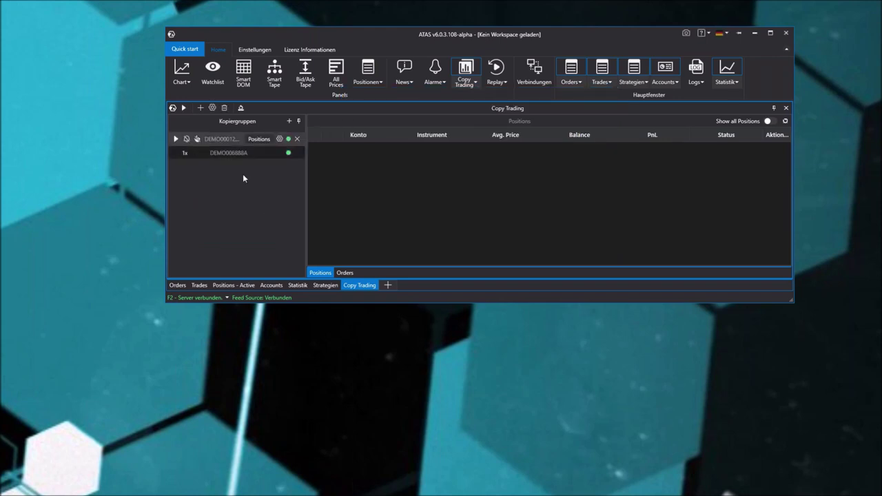
# Open two ESU3@CME M5 chart windows and place them side by side.
pyautogui.click(181, 69)
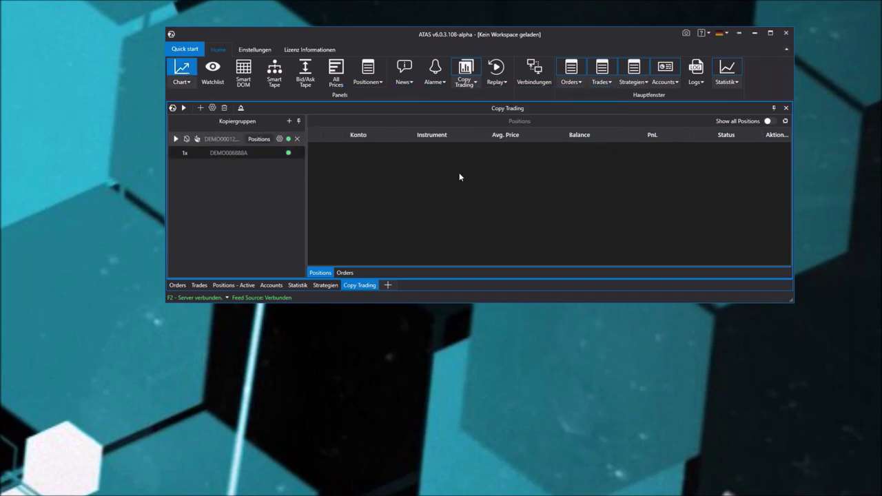
pyautogui.doubleClick(394, 99)
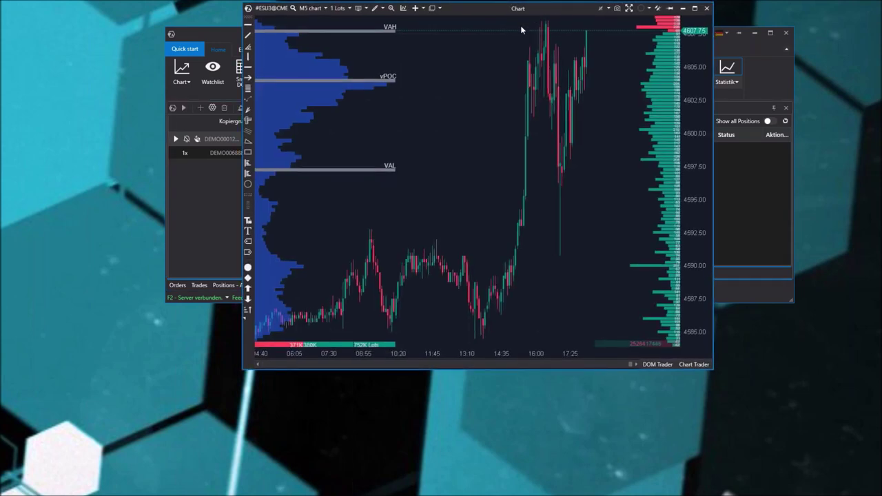
pyautogui.moveTo(532, 10); pyautogui.dragTo(352, 125)
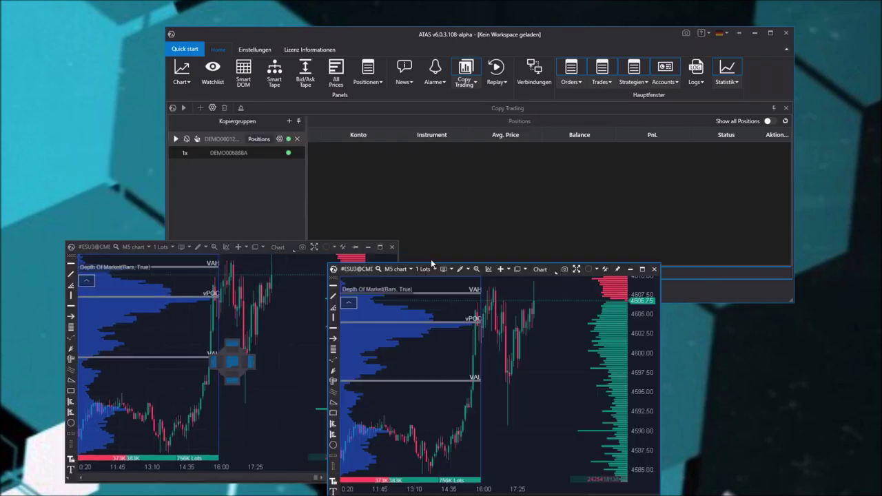
pyautogui.moveTo(326, 249); pyautogui.dragTo(438, 253)
pyautogui.moveTo(315, 242); pyautogui.dragTo(314, 114)
pyautogui.moveTo(549, 246); pyautogui.dragTo(549, 110)
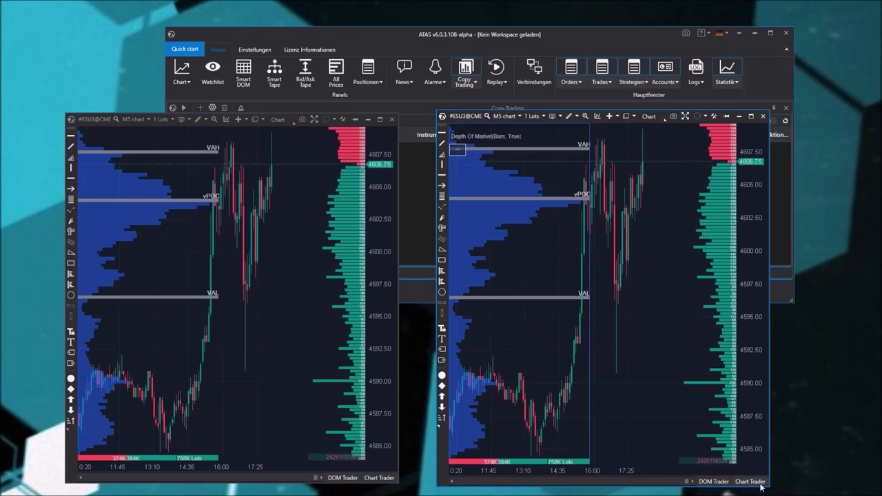
# Show Chart Trader in both charts and assign the follower demo account to the second chart.
pyautogui.click(379, 478)
pyautogui.click(750, 481)
pyautogui.moveTo(70, 121); pyautogui.dragTo(78, 177)
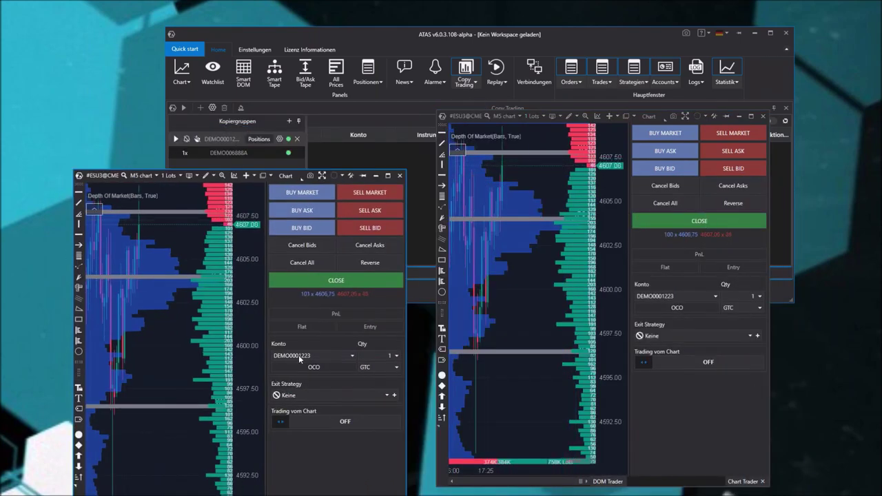
pyautogui.click(675, 296)
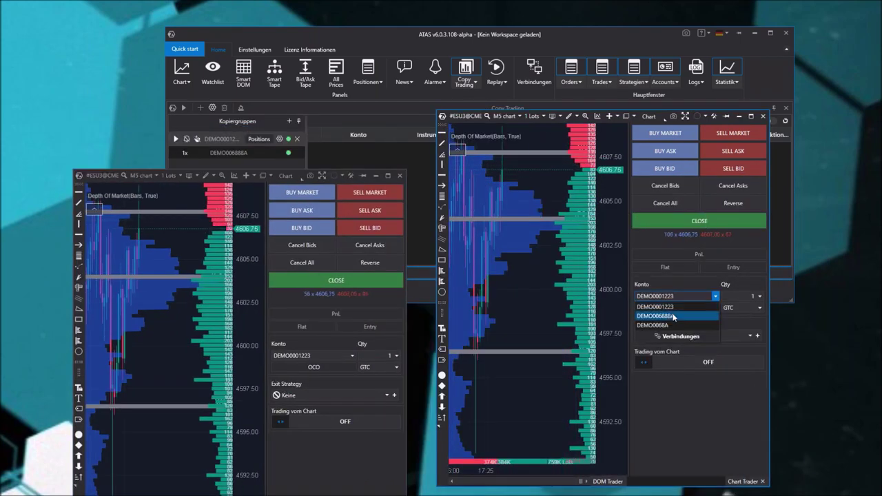
pyautogui.click(672, 318)
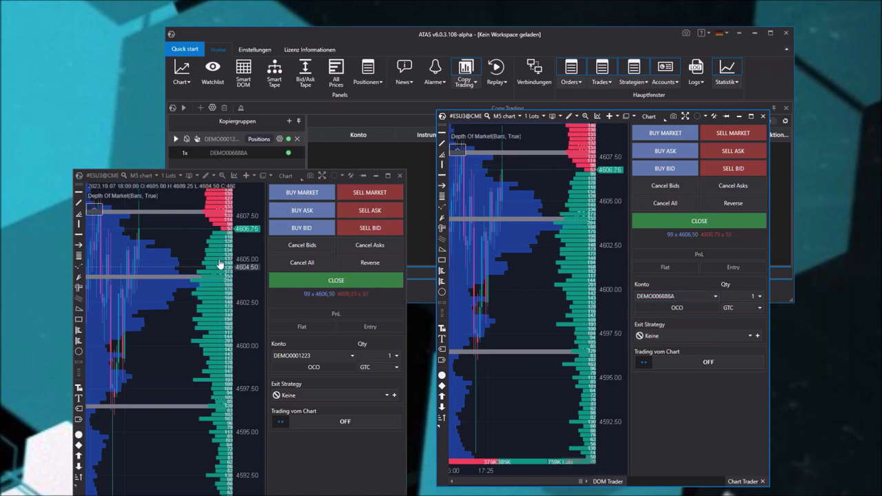
# Resize and rearrange both chart windows and the main window so all three can be seen together.
pyautogui.moveTo(115, 180); pyautogui.dragTo(89, 225)
pyautogui.moveTo(664, 116); pyautogui.dragTo(735, 96)
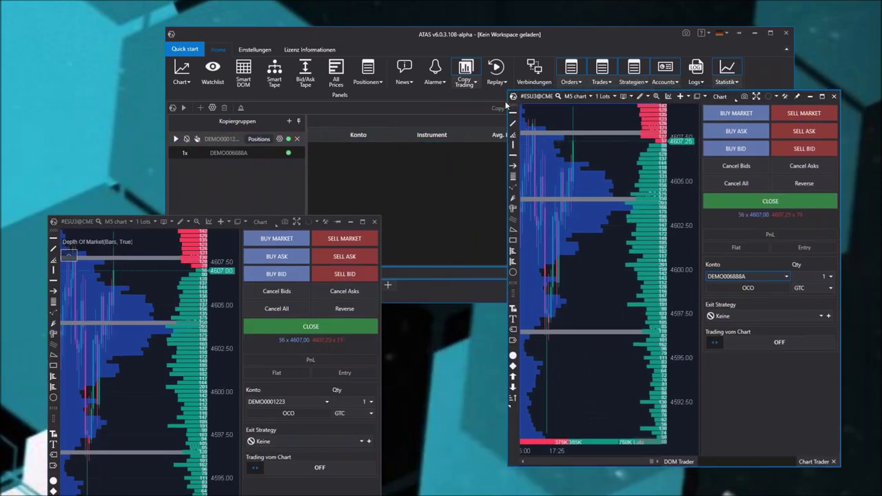
pyautogui.moveTo(81, 222); pyautogui.dragTo(0, 138)
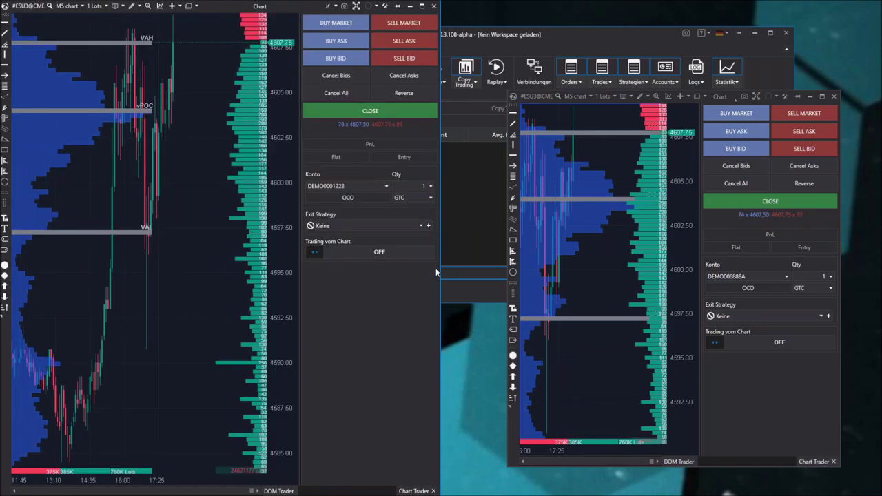
pyautogui.moveTo(351, 270); pyautogui.dragTo(350, 270)
pyautogui.click(460, 214)
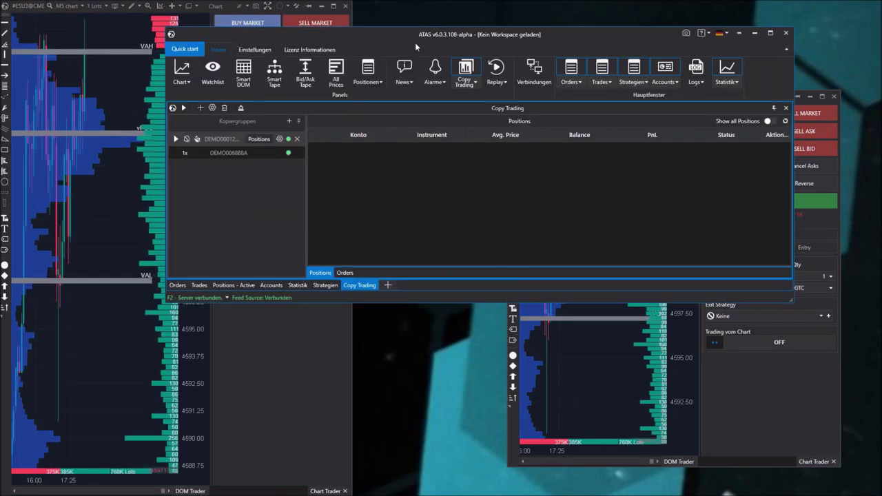
pyautogui.moveTo(415, 44); pyautogui.dragTo(299, 228)
pyautogui.moveTo(513, 97); pyautogui.dragTo(527, 42)
# Start the copy group and sell 1 ESU3 contract at market from the provider account's chart.
pyautogui.click(378, 361)
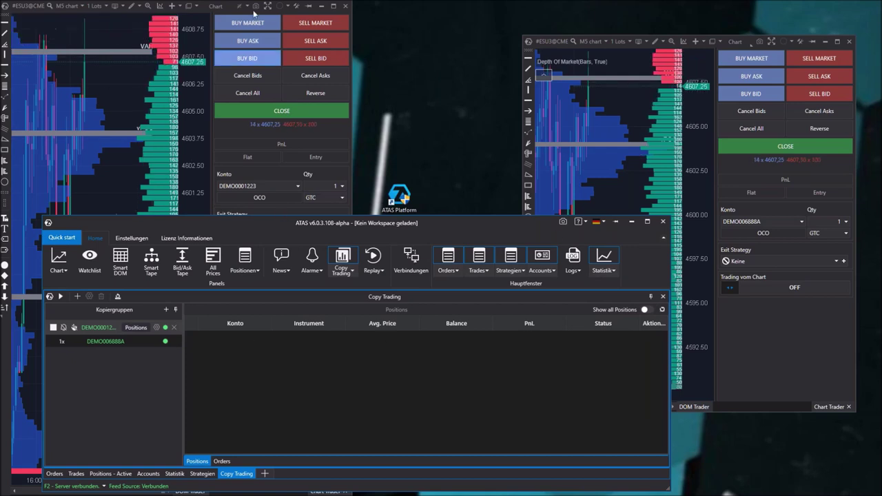
pyautogui.click(313, 20)
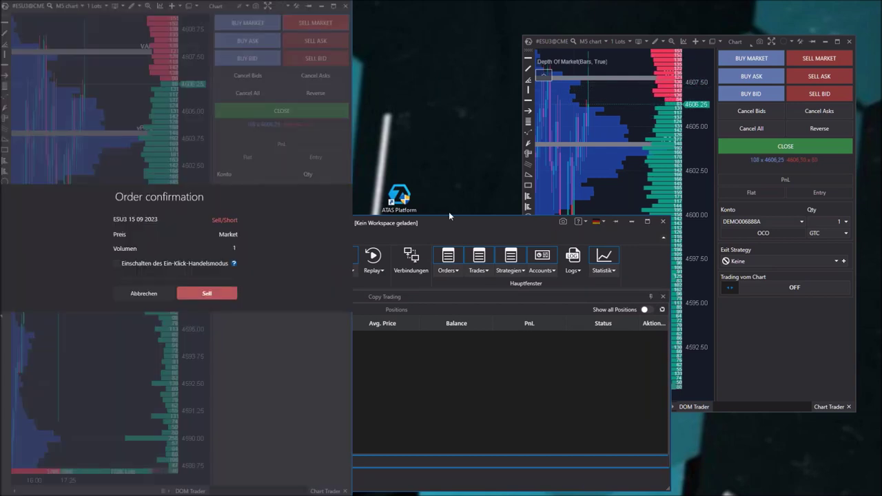
pyautogui.click(207, 293)
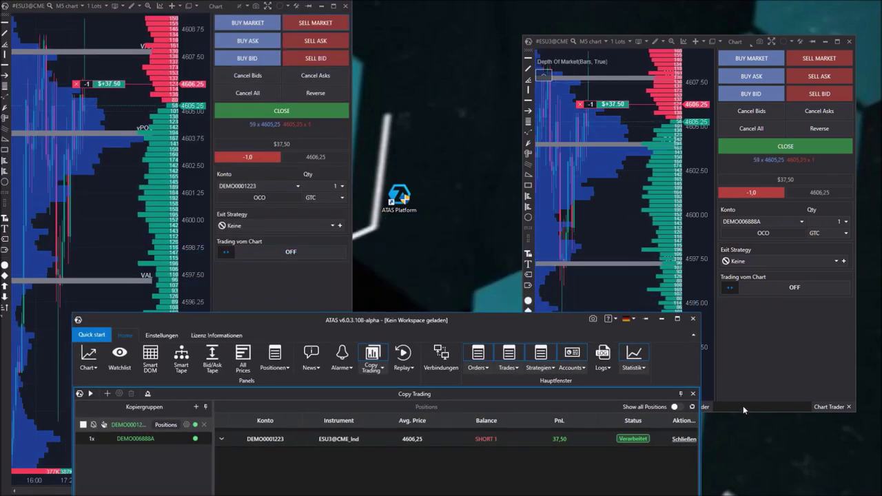
# Enlarge the follower chart window, move it up and compress the price scales of both charts to a similar range.
pyautogui.moveTo(743, 412); pyautogui.dragTo(743, 460)
pyautogui.moveTo(751, 36); pyautogui.dragTo(751, 9)
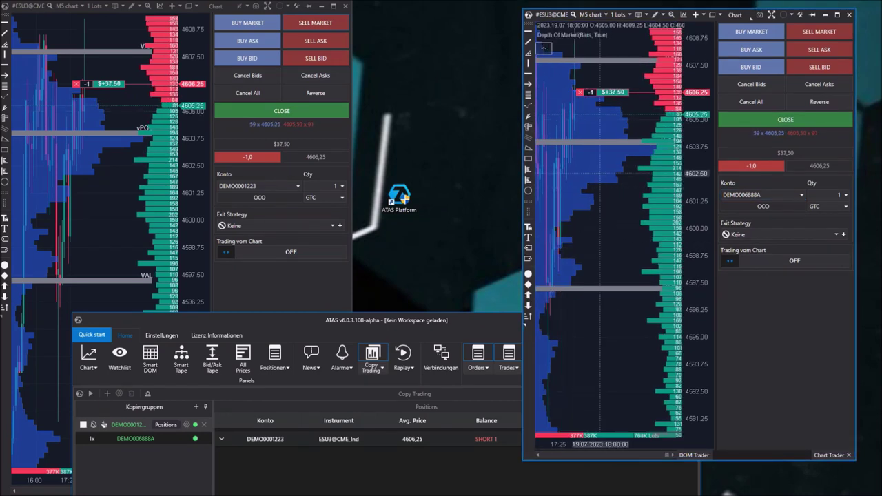
pyautogui.click(82, 198)
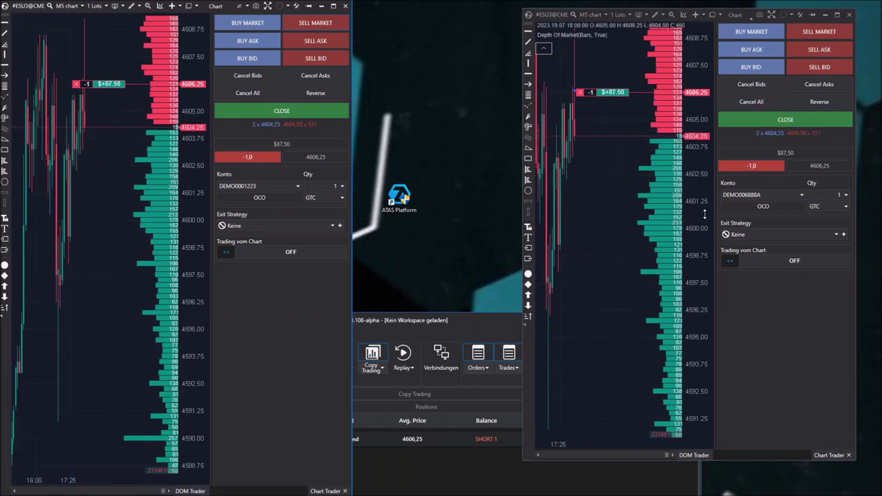
pyautogui.moveTo(706, 324); pyautogui.dragTo(706, 352)
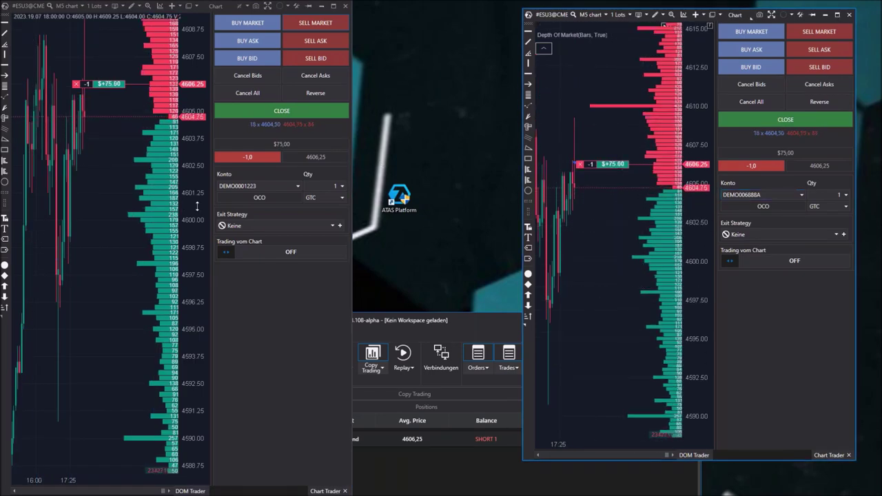
pyautogui.moveTo(199, 307); pyautogui.dragTo(200, 333)
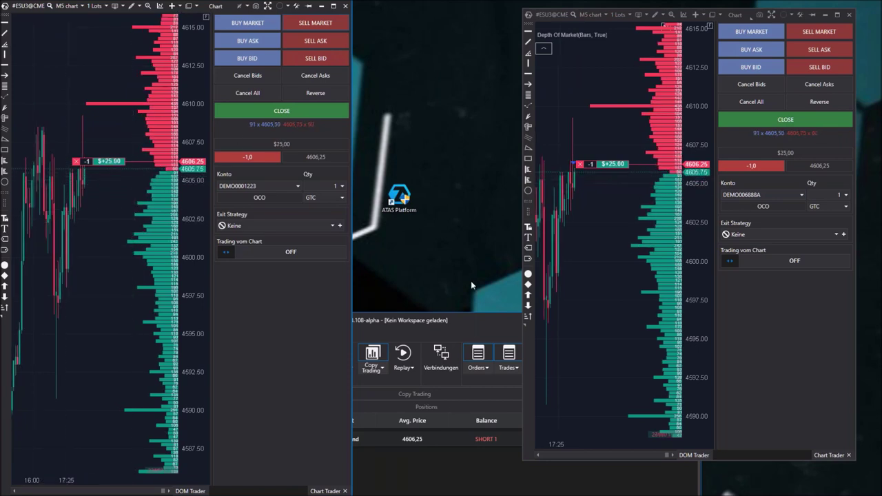
# Close the short position from the provider chart and place a sell limit order for 1 contract at 4611.50.
pyautogui.click(289, 113)
pyautogui.rightClick(118, 86)
pyautogui.press('Escape')
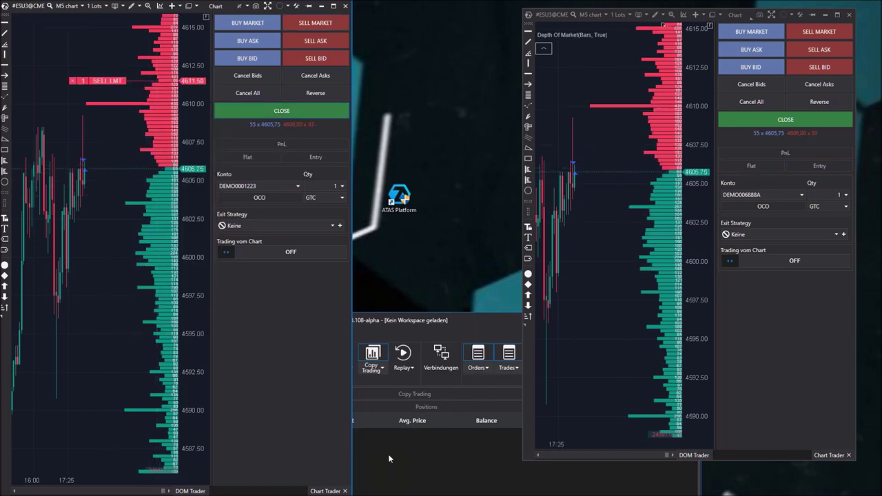
# Bring the Copy Trading view forward, stop the copy group and change its copy trading mode to Orders.
pyautogui.click(418, 330)
pyautogui.moveTo(418, 330); pyautogui.dragTo(525, 224)
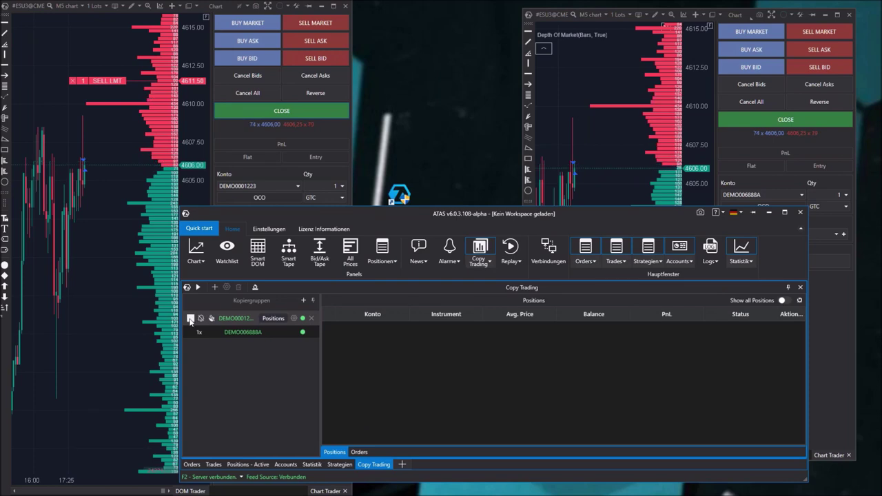
pyautogui.click(293, 319)
pyautogui.click(449, 351)
pyautogui.click(438, 372)
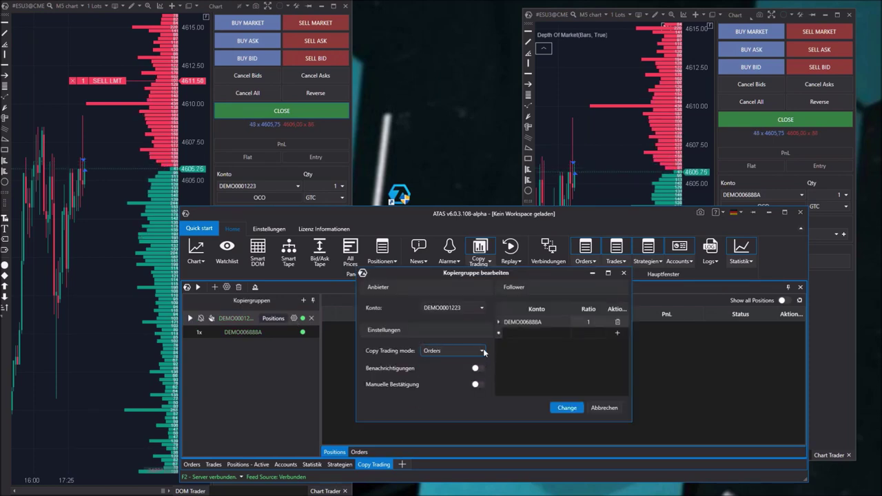
pyautogui.click(567, 408)
# Cancel the 4611.50 sell limit order on the provider chart and place a sell limit order at 4613.00 instead.
pyautogui.click(73, 81)
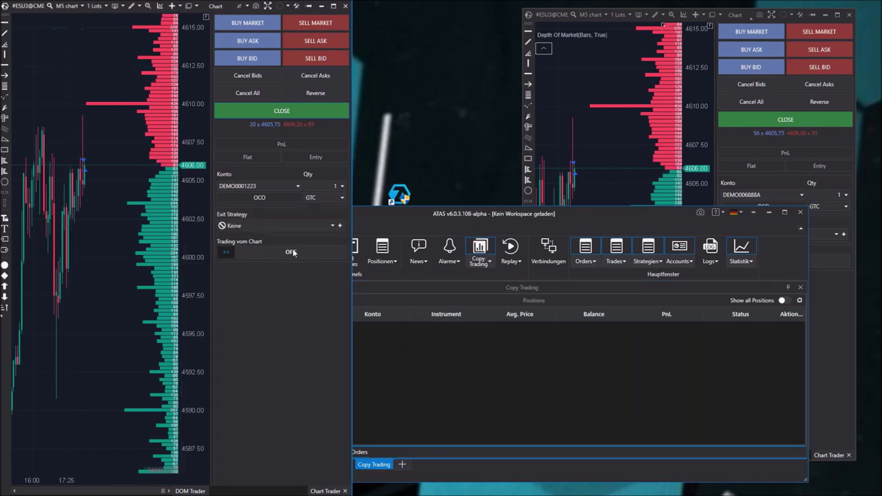
pyautogui.rightClick(105, 60)
pyautogui.click(115, 65)
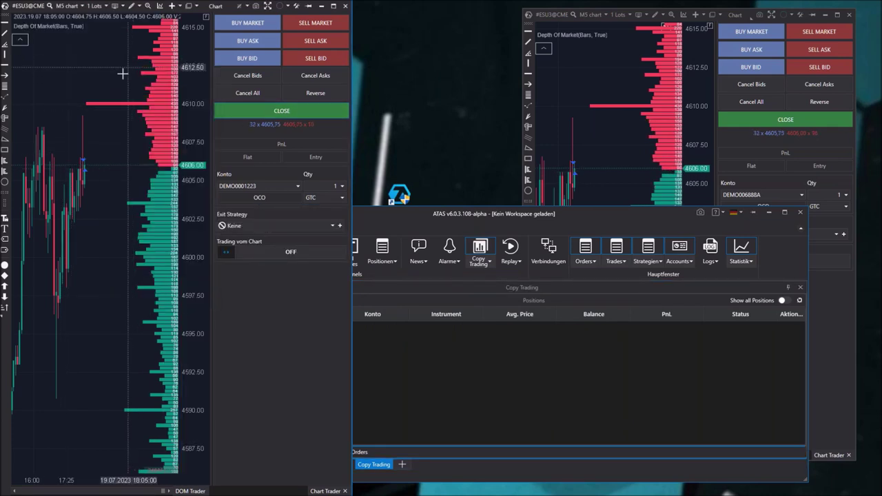
# Start the copy group in Orders mode and keep the application open.
pyautogui.click(464, 350)
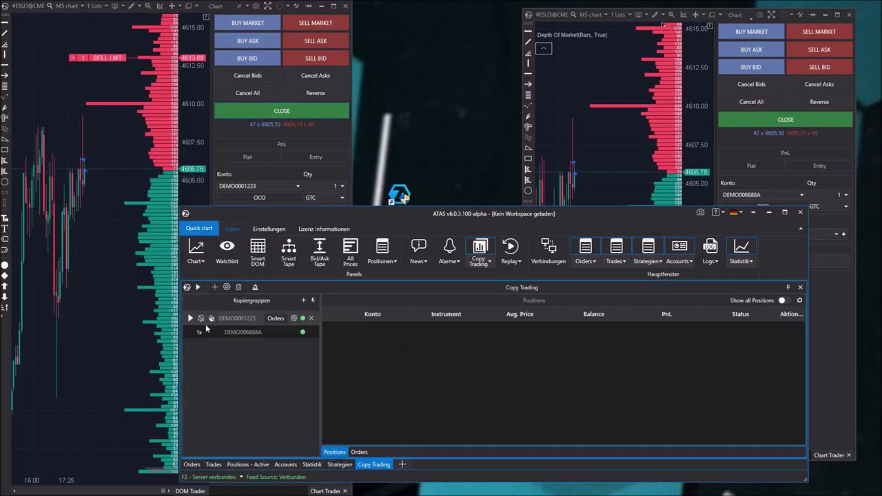
pyautogui.click(191, 318)
pyautogui.click(800, 213)
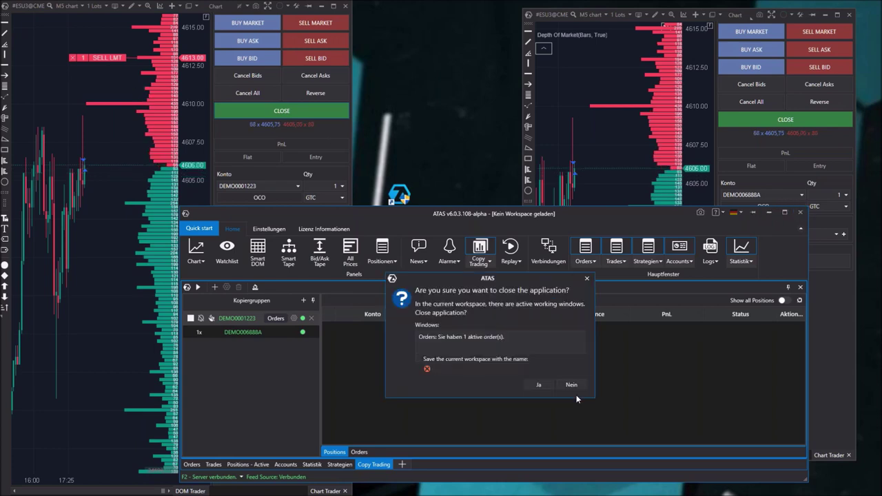
pyautogui.click(571, 385)
# Cancel the 4613.00 sell limit order on the provider chart and return to the Copy Trading view.
pyautogui.click(72, 57)
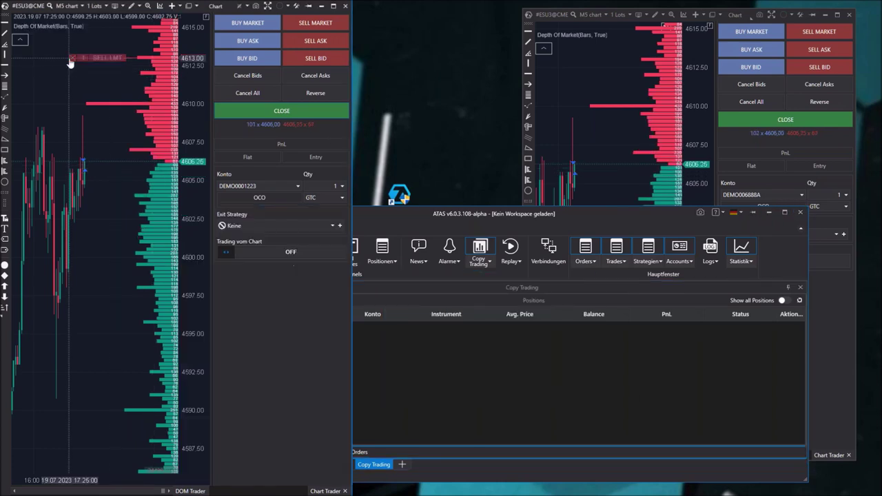
pyautogui.click(248, 320)
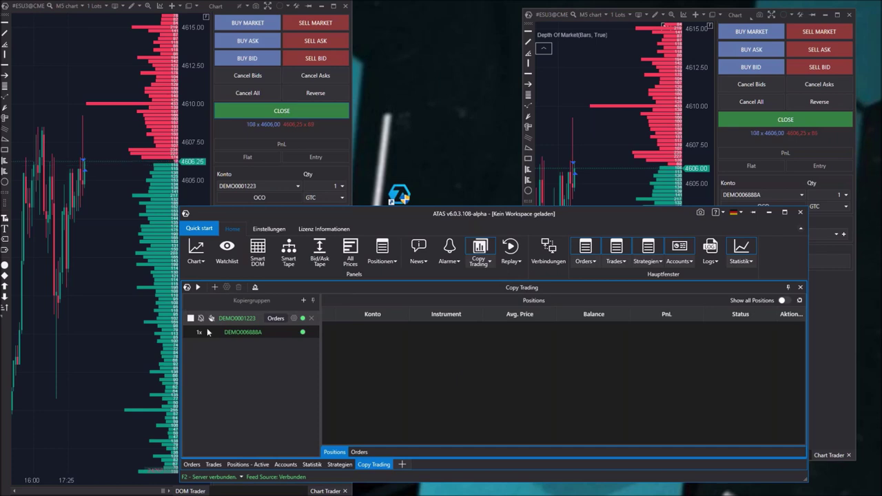
# Place sell limit orders at 4612.25 and 4611.25 on the provider chart and raise them to 4614.00 and 4612.25.
pyautogui.rightClick(108, 69)
pyautogui.click(120, 64)
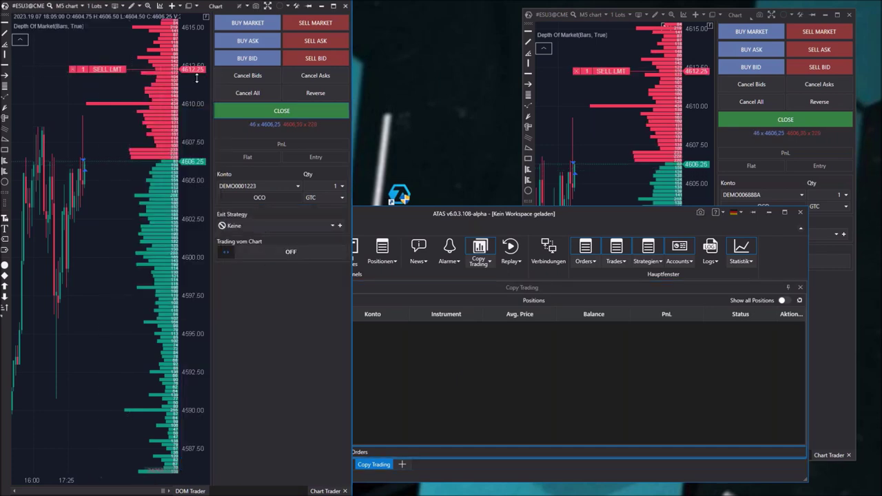
pyautogui.rightClick(93, 84)
pyautogui.click(116, 89)
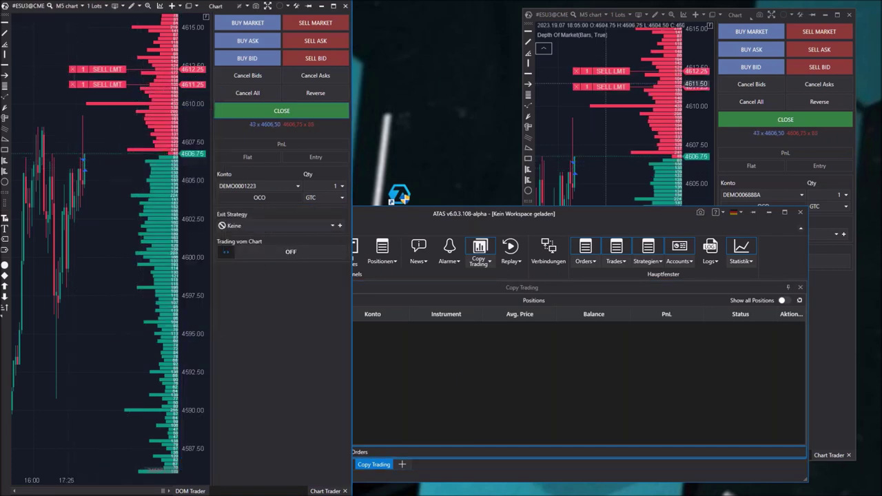
pyautogui.moveTo(104, 69)
pyautogui.mouseDown()
pyautogui.moveTo(105, 43)
pyautogui.moveTo(104, 68)
pyautogui.mouseUp()
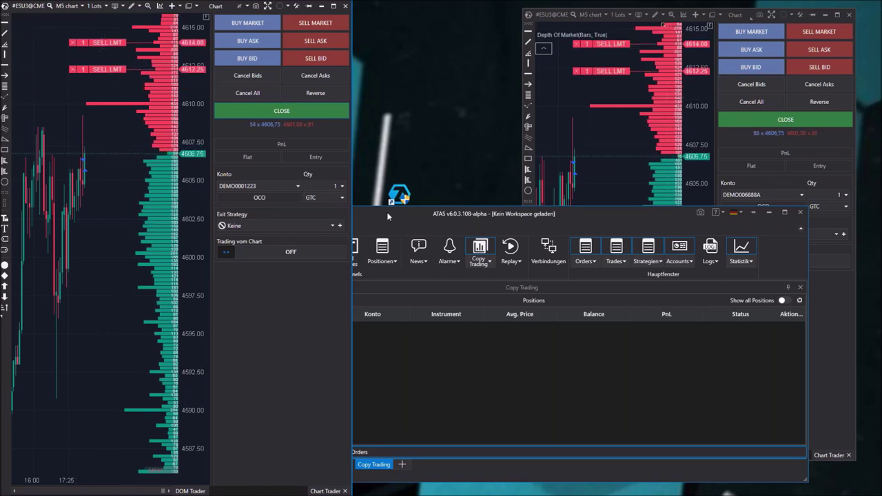
pyautogui.moveTo(387, 217); pyautogui.dragTo(318, 164)
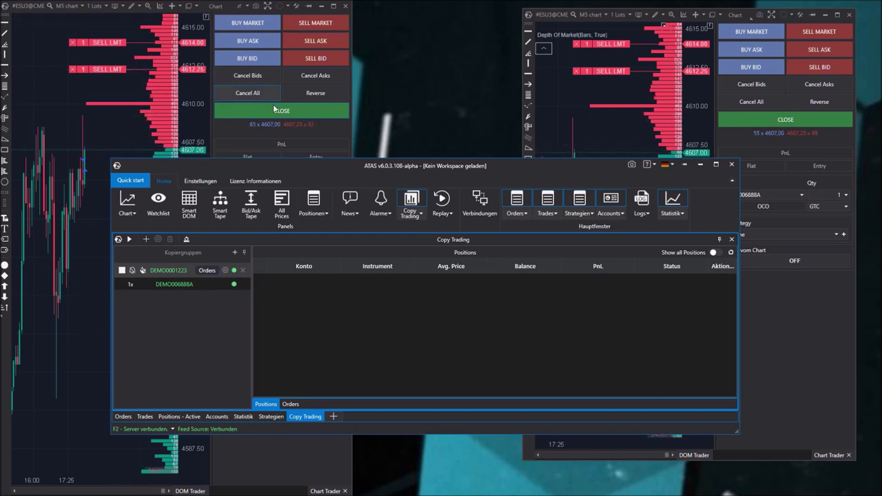
# Cancel all working orders on the provider chart, sell one lot at market and return to the Copy Trading view.
pyautogui.click(134, 124)
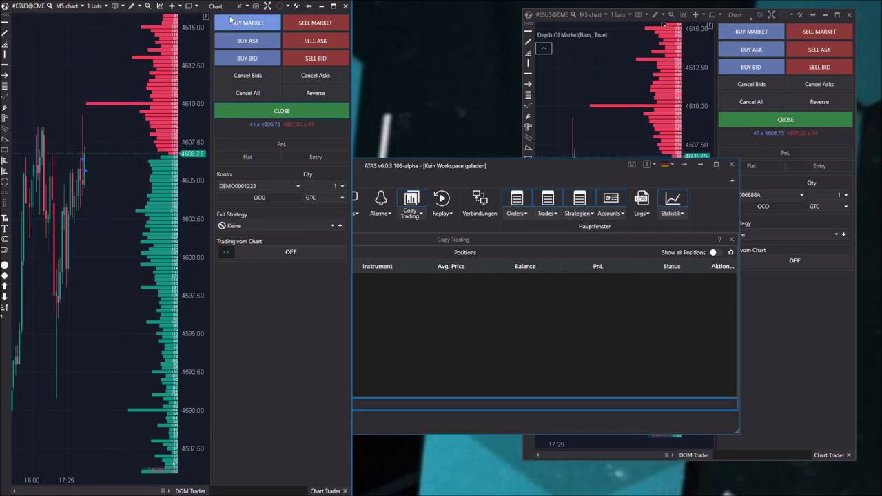
pyautogui.click(307, 29)
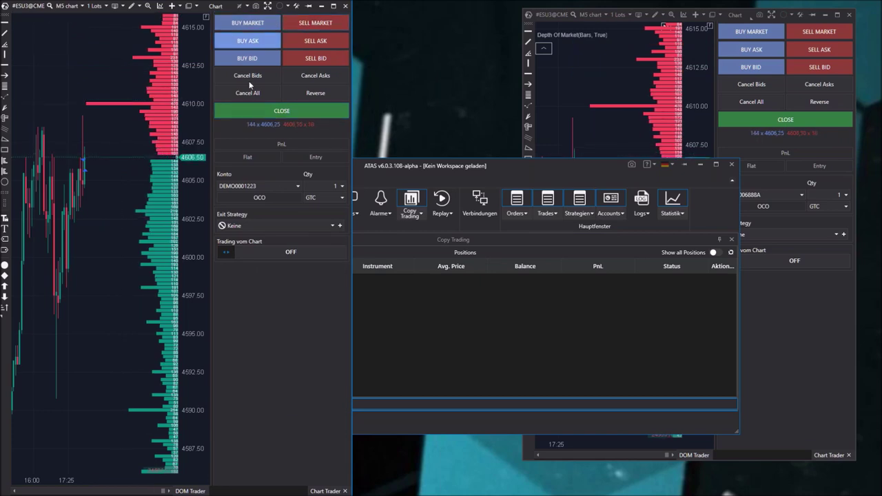
pyautogui.click(471, 344)
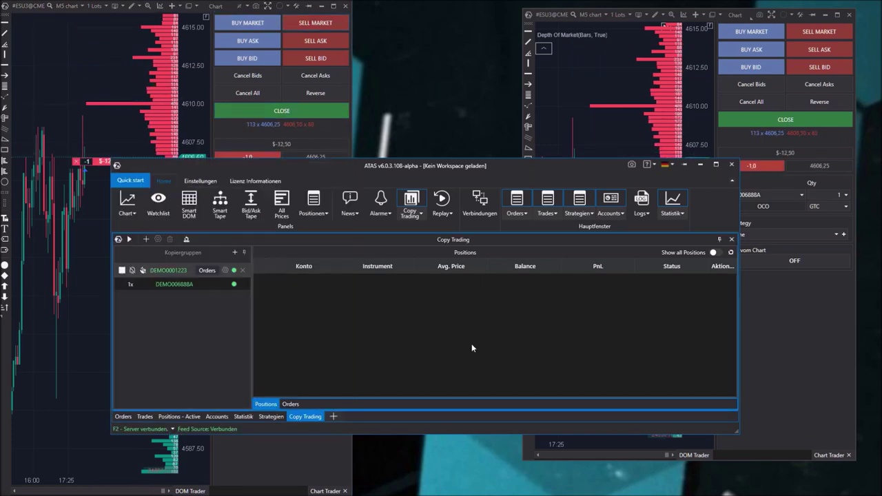
# Examine the follower's and provider's open positions and their order lists, with all orders shown.
pyautogui.click(176, 271)
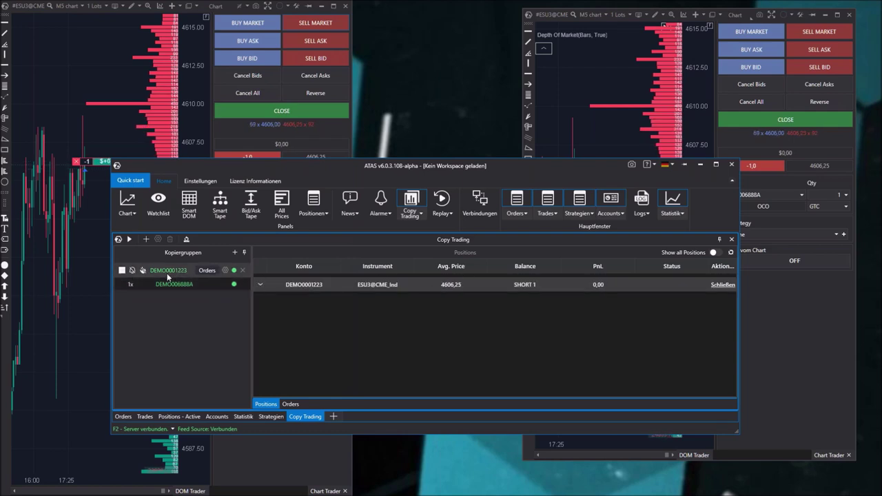
pyautogui.click(165, 283)
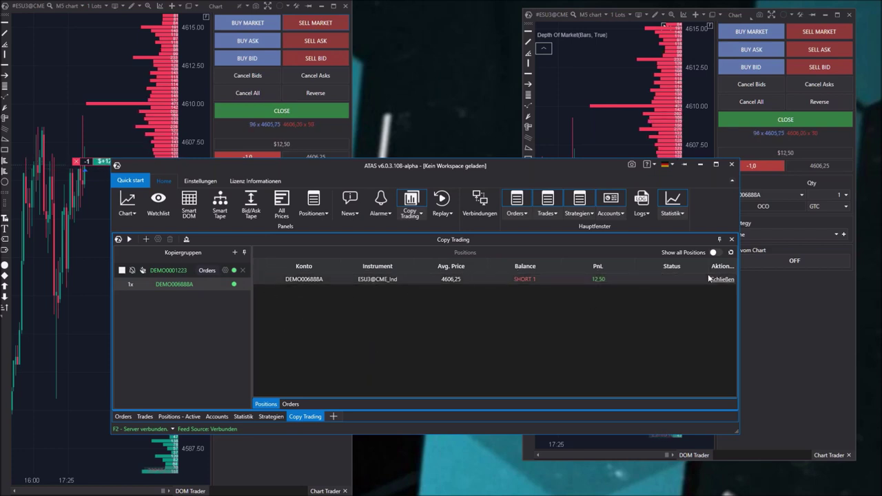
pyautogui.click(288, 403)
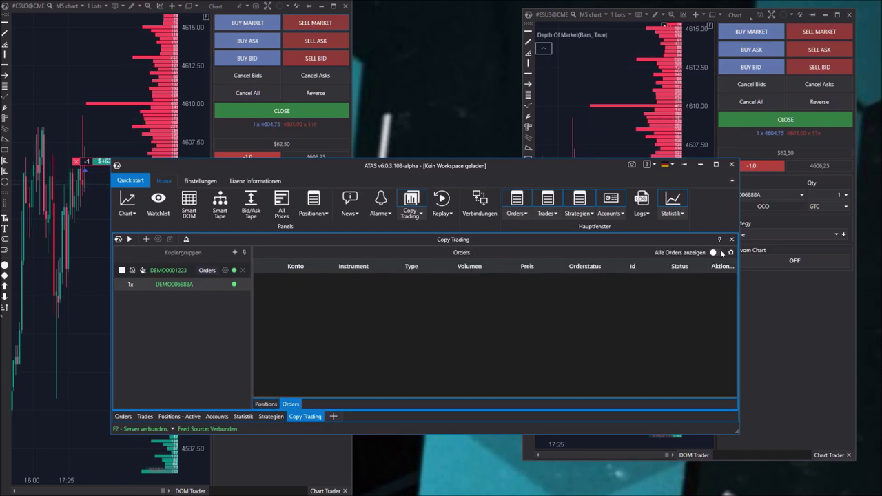
pyautogui.click(714, 253)
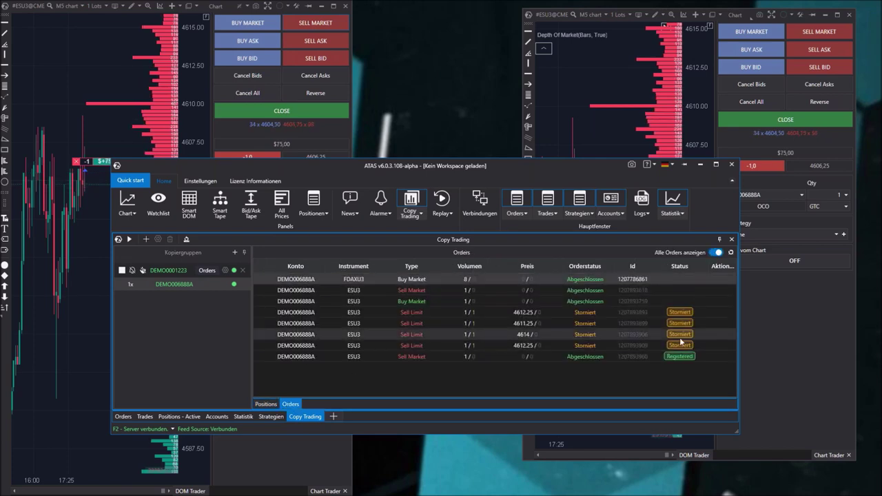
pyautogui.click(166, 274)
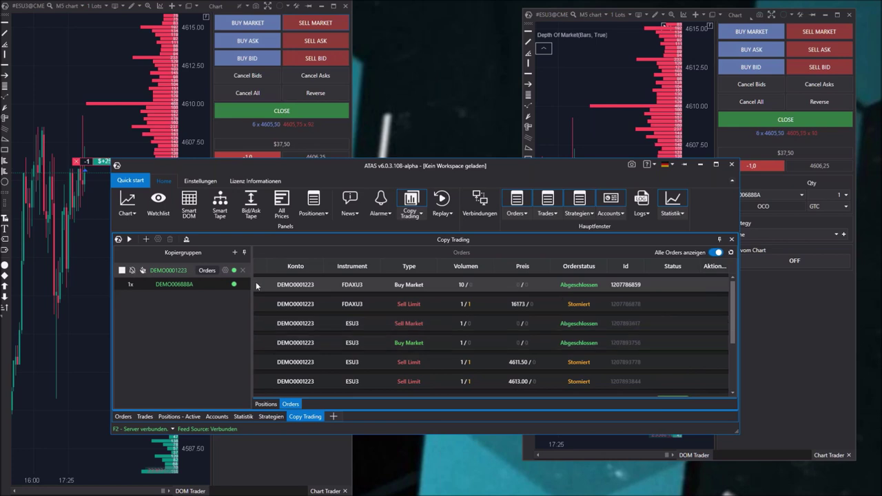
pyautogui.click(175, 284)
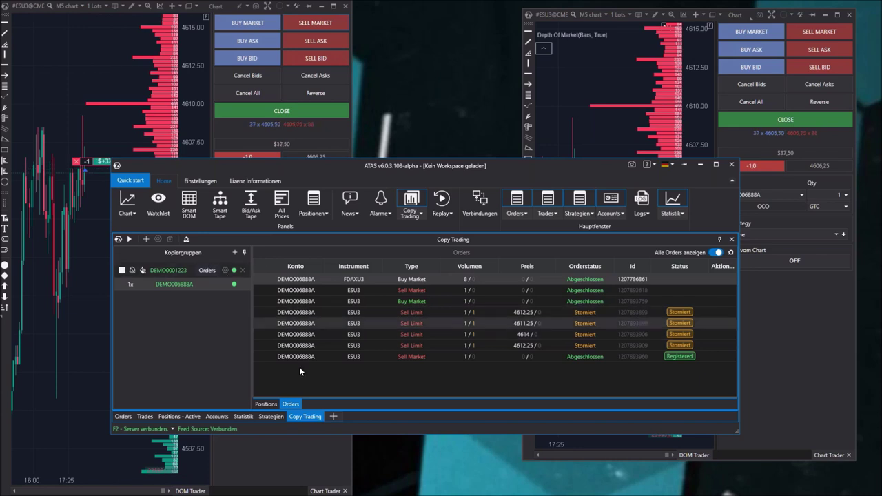
# Close the follower's short ESU3 position in Copy Trading and move the application window down to uncover both charts.
pyautogui.click(264, 405)
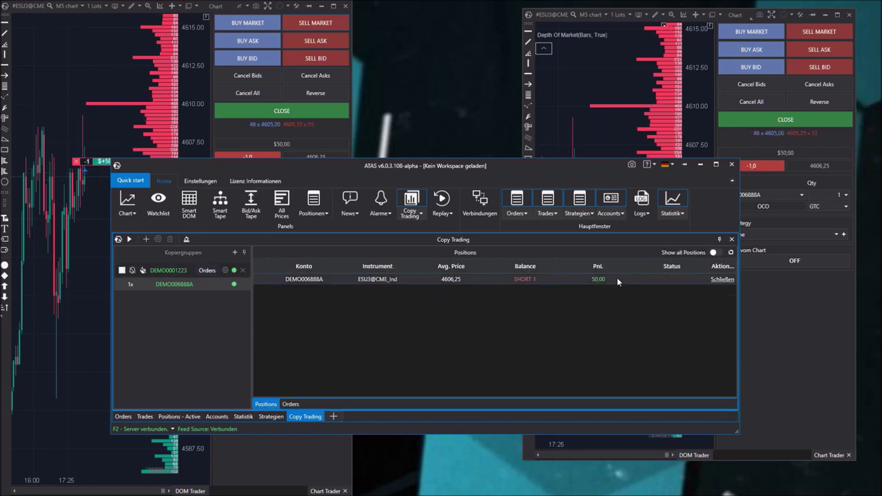
pyautogui.click(722, 280)
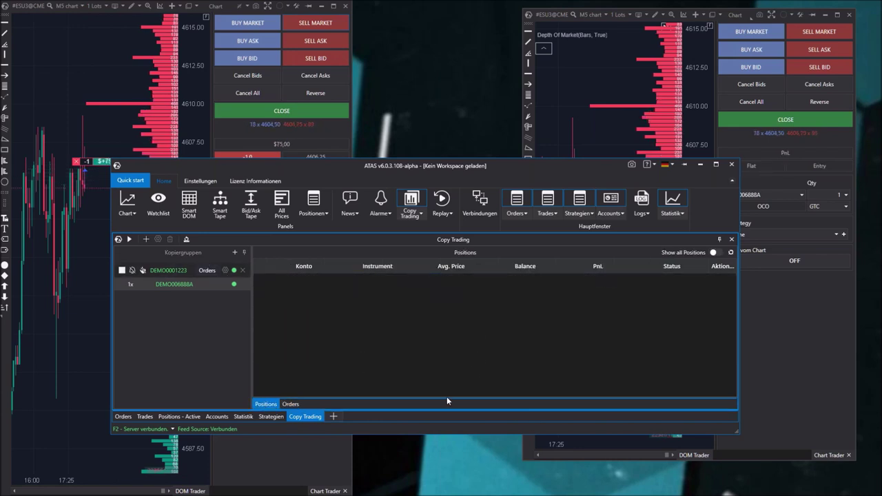
pyautogui.moveTo(587, 166); pyautogui.dragTo(601, 242)
pyautogui.click(556, 427)
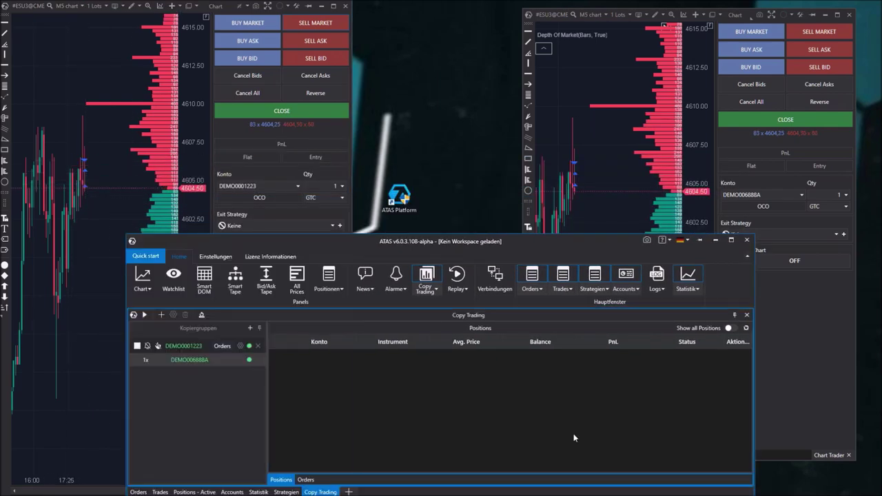
# Move the application window up between the two charts and resize it to be slightly narrower and taller.
pyautogui.moveTo(541, 247); pyautogui.dragTo(542, 110)
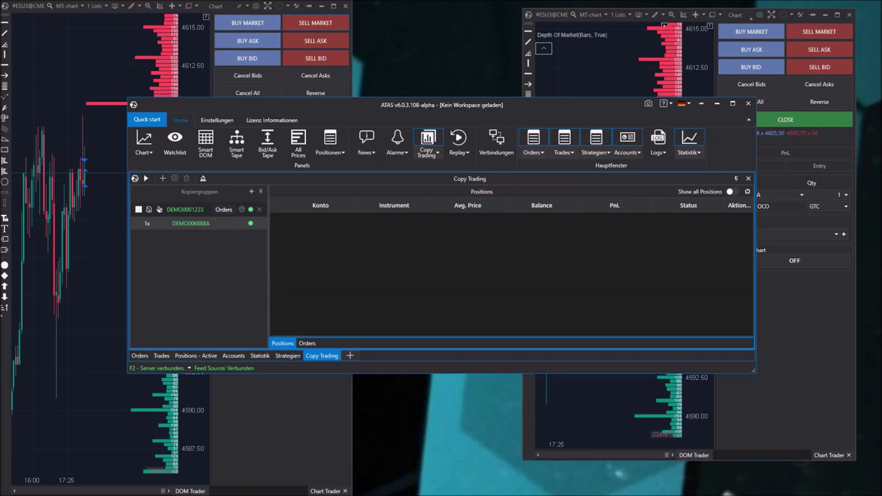
pyautogui.moveTo(751, 302); pyautogui.dragTo(607, 303)
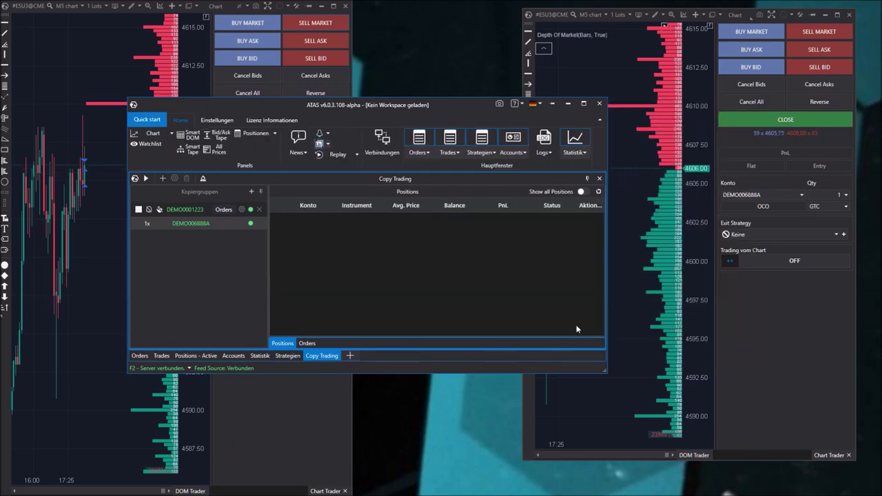
pyautogui.moveTo(511, 372); pyautogui.dragTo(511, 407)
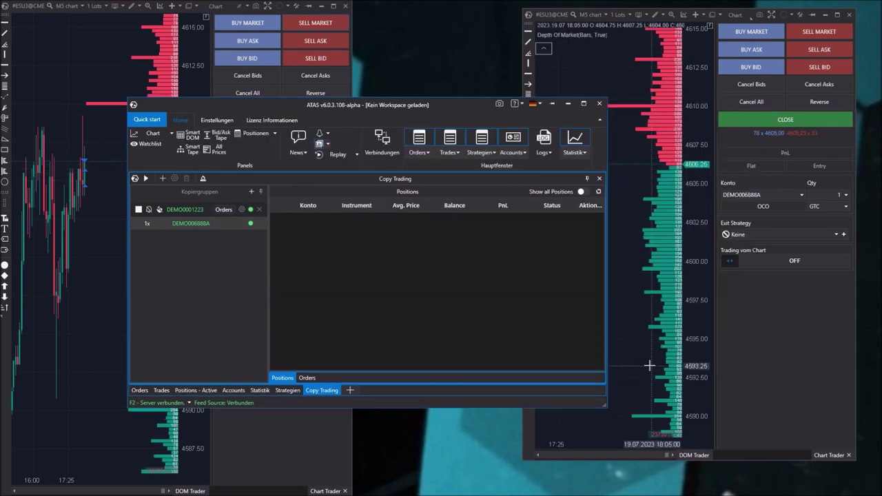
pyautogui.moveTo(606, 344); pyautogui.dragTo(692, 344)
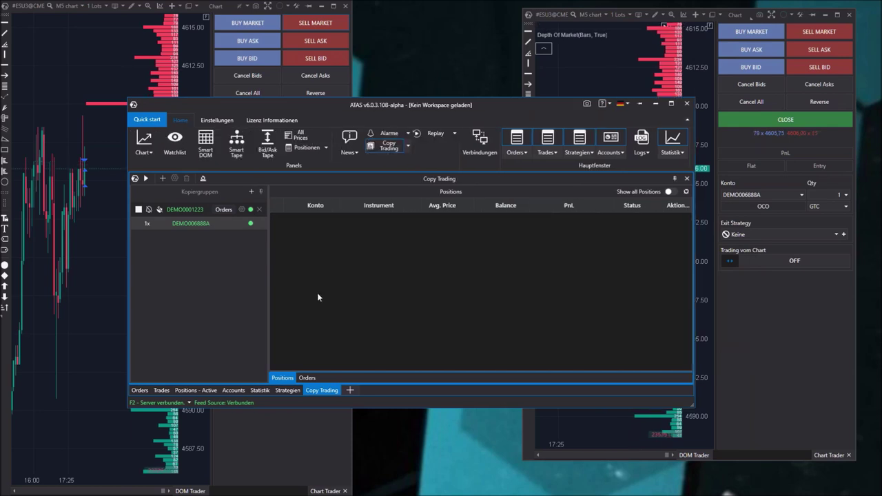
# Clear the provider and follower ESU3 chart windows off the screen.
pyautogui.click(338, 6)
pyautogui.click(338, 6)
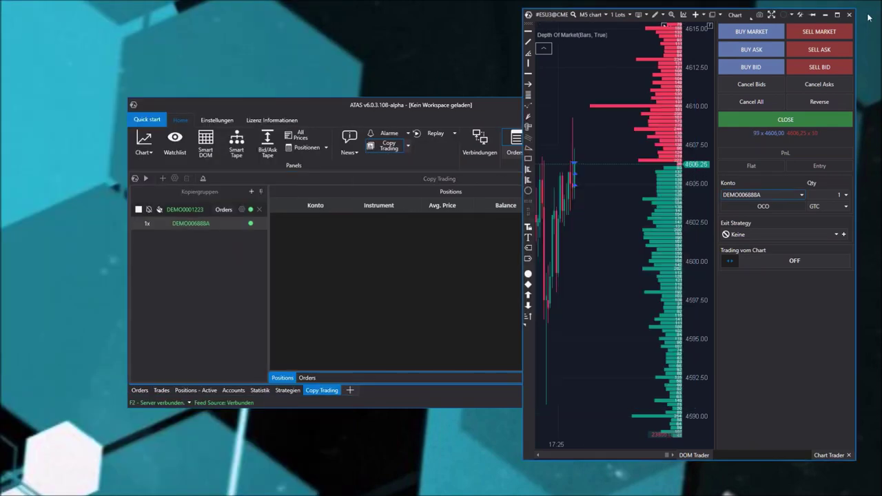
pyautogui.click(870, 15)
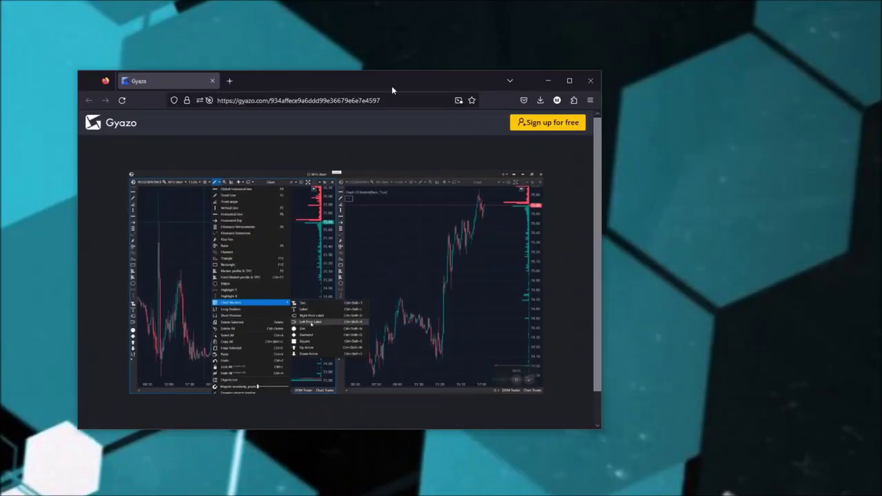
# Maximize the browser and play the Gyazo clip to examine how drawings behave across the two CL charts.
pyautogui.click(569, 81)
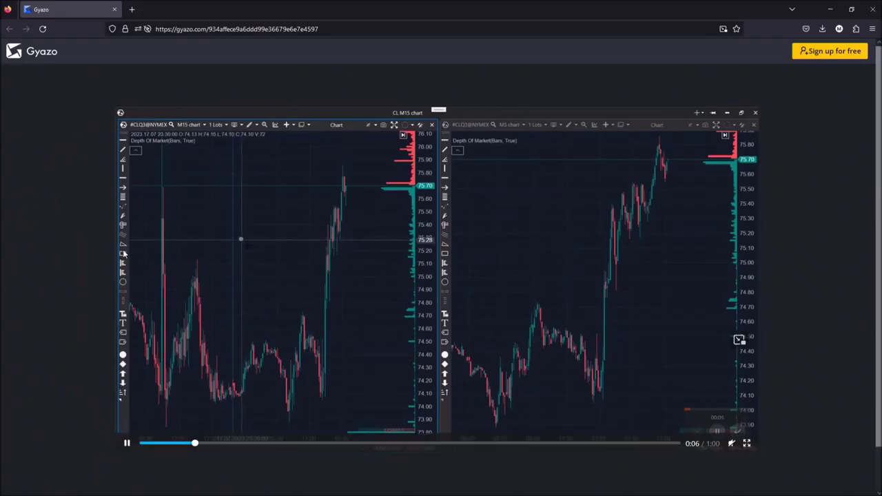
pyautogui.click(128, 444)
pyautogui.click(143, 444)
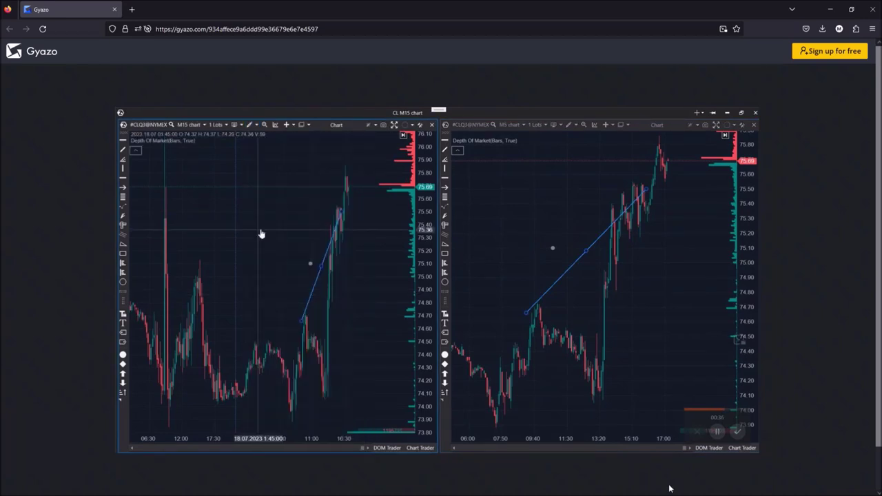
pyautogui.moveTo(543, 453)
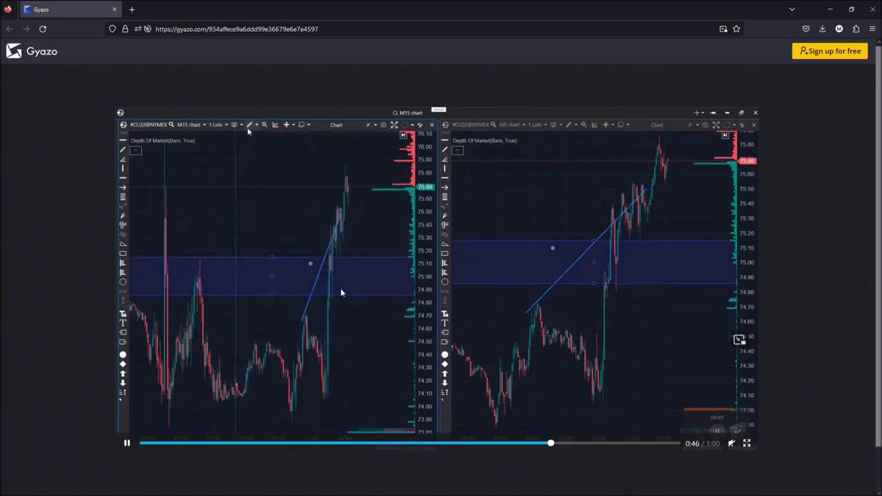
pyautogui.click(636, 443)
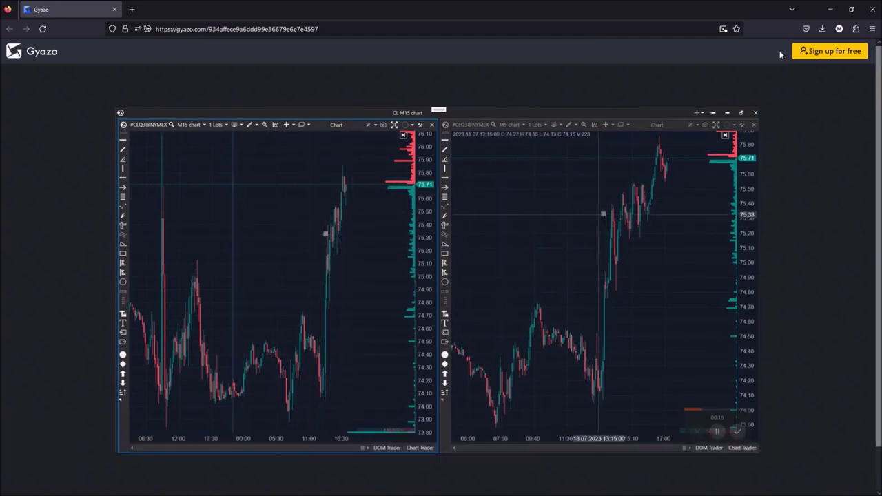
# Close the browser with the Gyazo clip, switch back to the ATAS Platform and enlarge its window.
pyautogui.click(850, 9)
pyautogui.moveTo(731, 58); pyautogui.dragTo(677, 131)
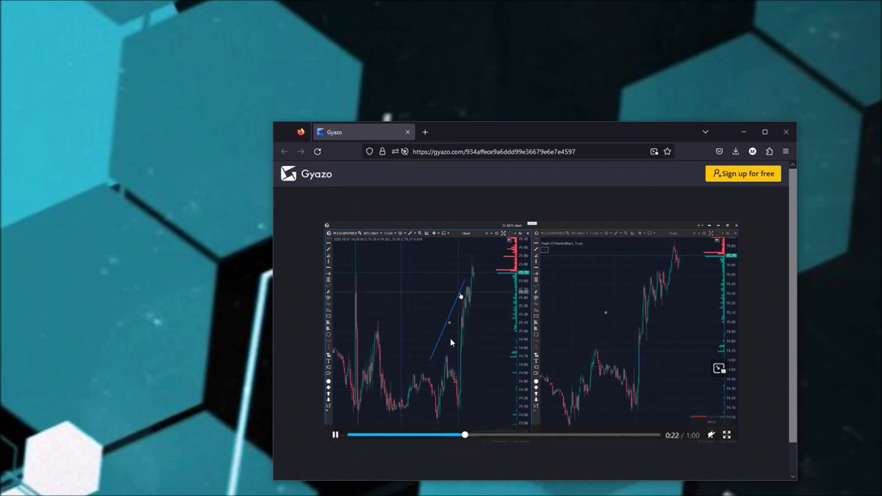
pyautogui.click(785, 132)
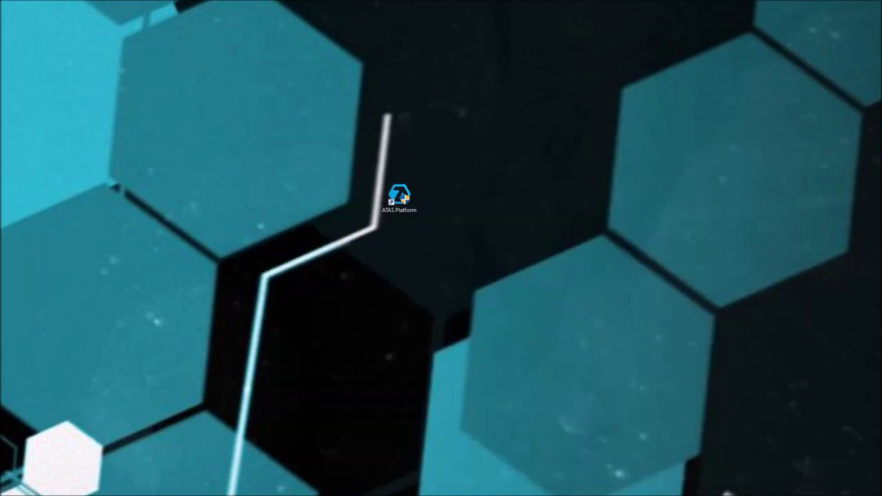
pyautogui.doubleClick(399, 197)
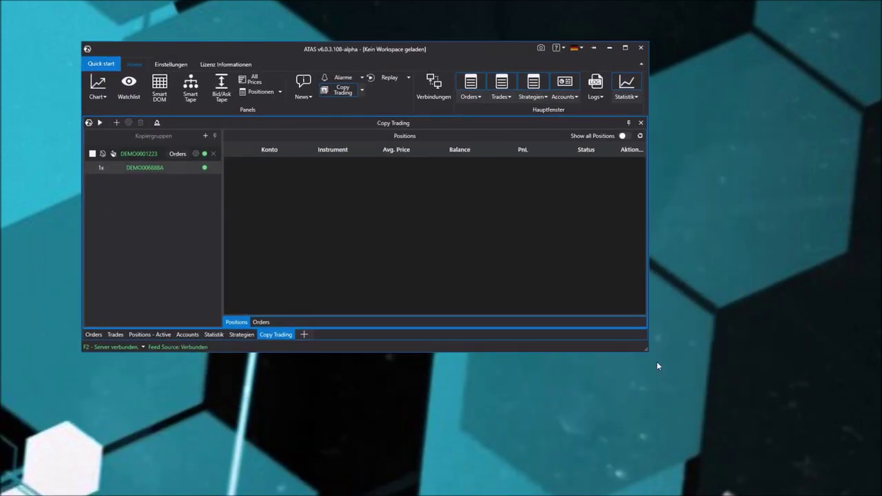
pyautogui.moveTo(646, 350); pyautogui.dragTo(759, 418)
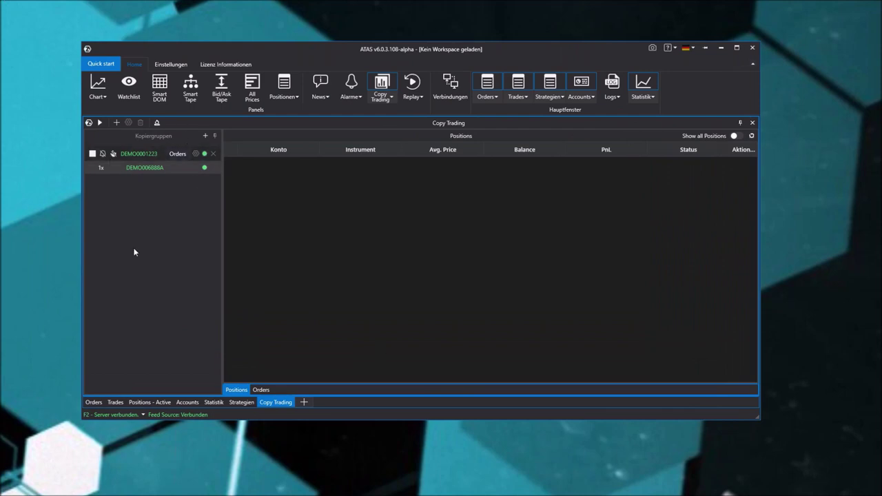
# Stop the copy group, examine its provider, follower and mode settings, and leave the editor without applying changes.
pyautogui.click(196, 154)
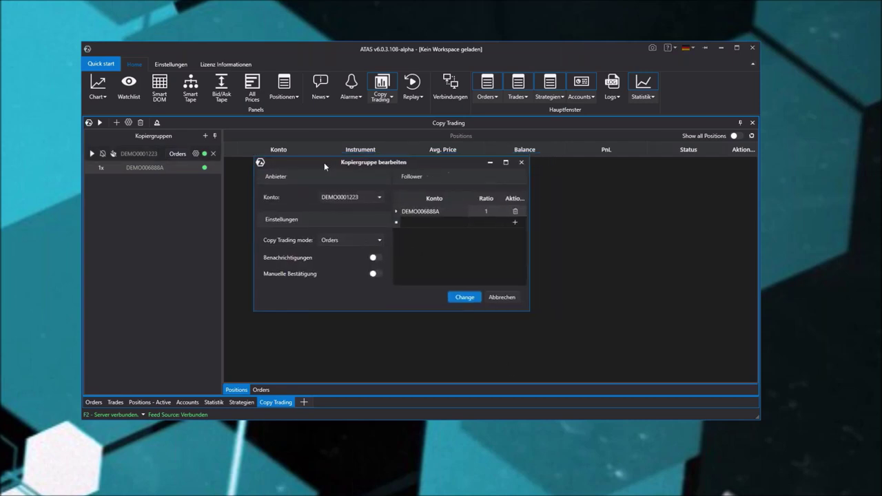
pyautogui.moveTo(518, 312); pyautogui.dragTo(655, 359)
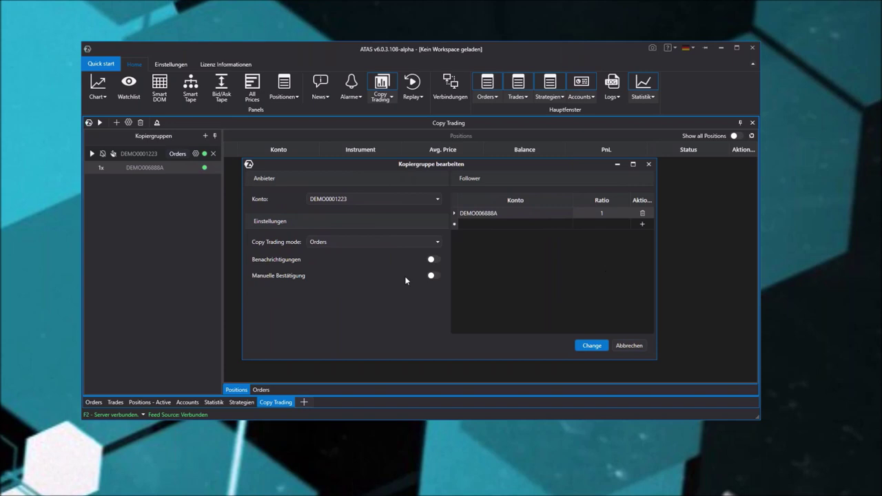
pyautogui.click(524, 213)
pyautogui.moveTo(515, 168); pyautogui.dragTo(478, 170)
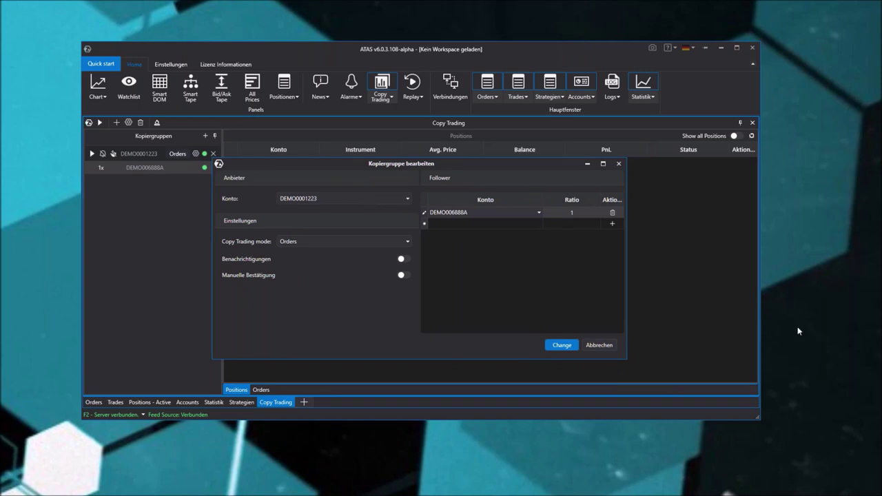
pyautogui.click(599, 345)
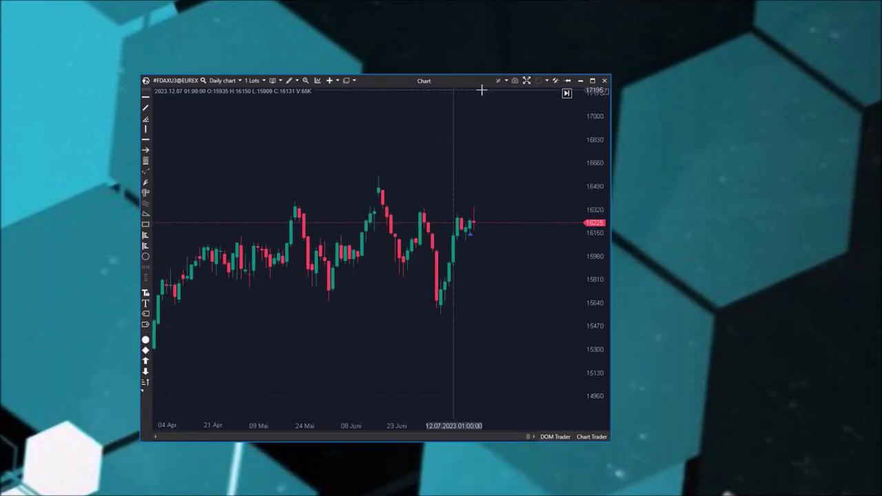
# Maximize the FDAXU3 daily chart window.
pyautogui.click(591, 81)
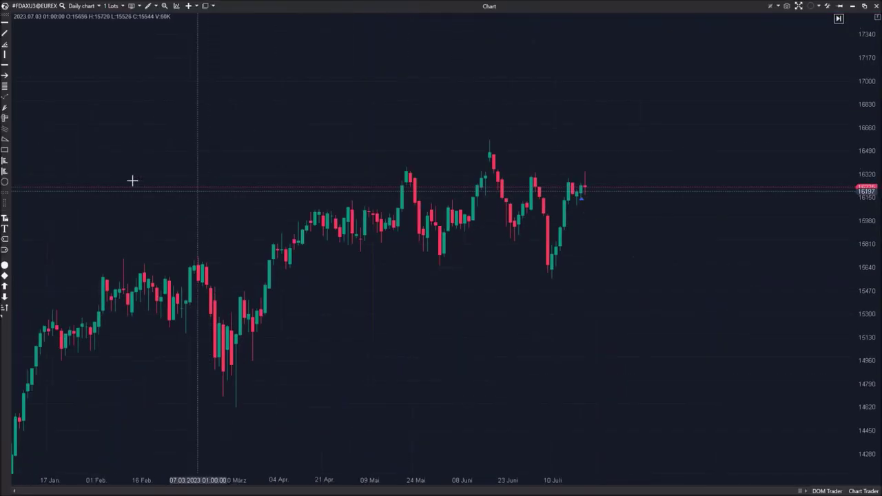
# Examine the TD Sequential signals across the daily candle history and hide the TD Sequential indicator.
pyautogui.moveTo(75, 30)
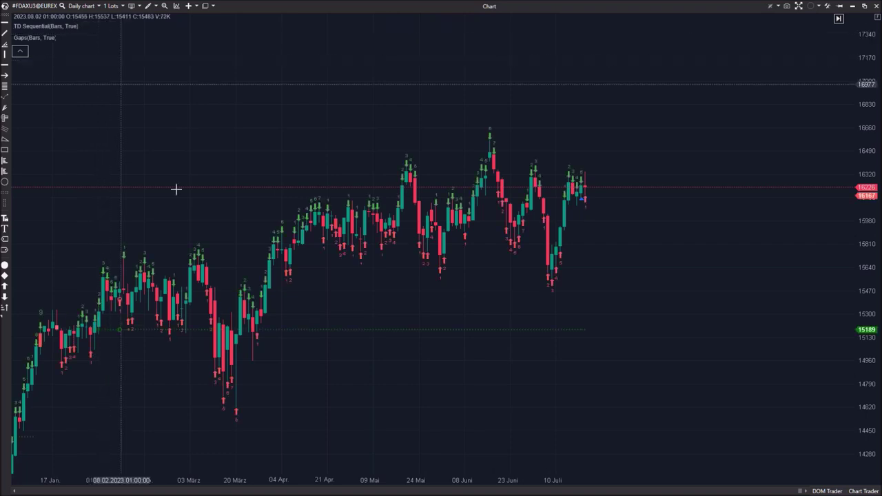
pyautogui.scroll(10, 406, 280)
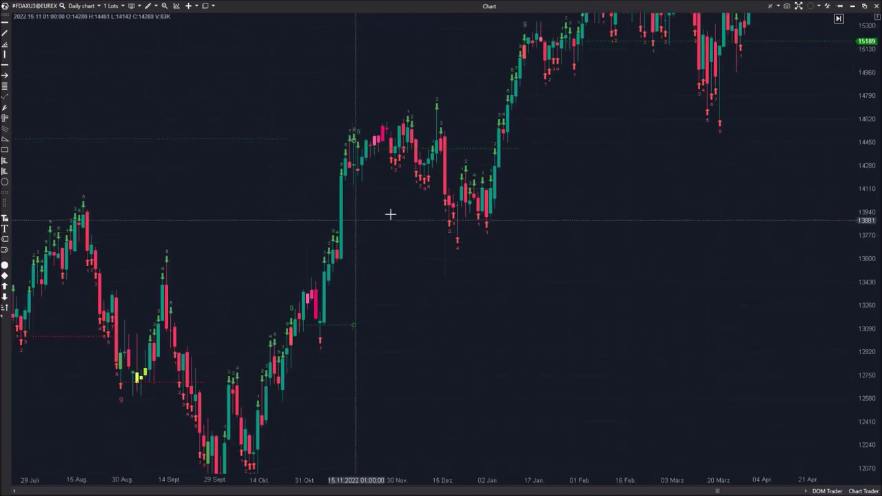
pyautogui.scroll(-5, 390, 213)
pyautogui.scroll(4, 306, 312)
pyautogui.scroll(-15, 306, 312)
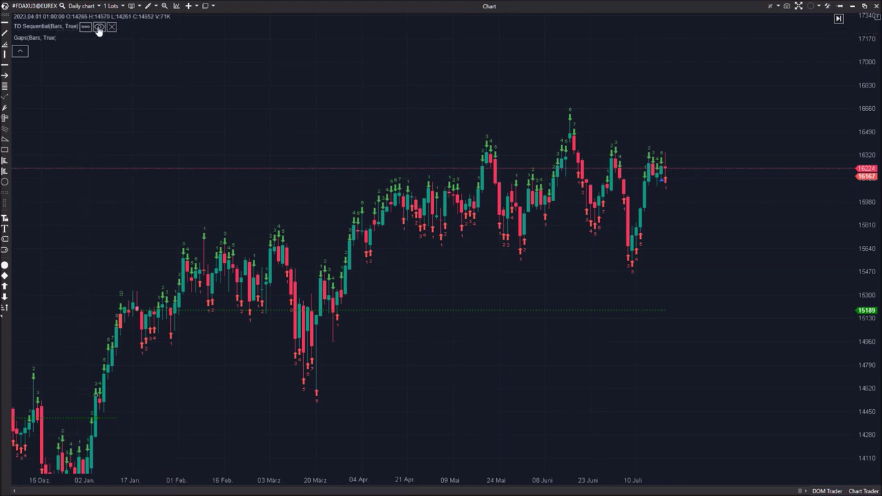
pyautogui.click(99, 29)
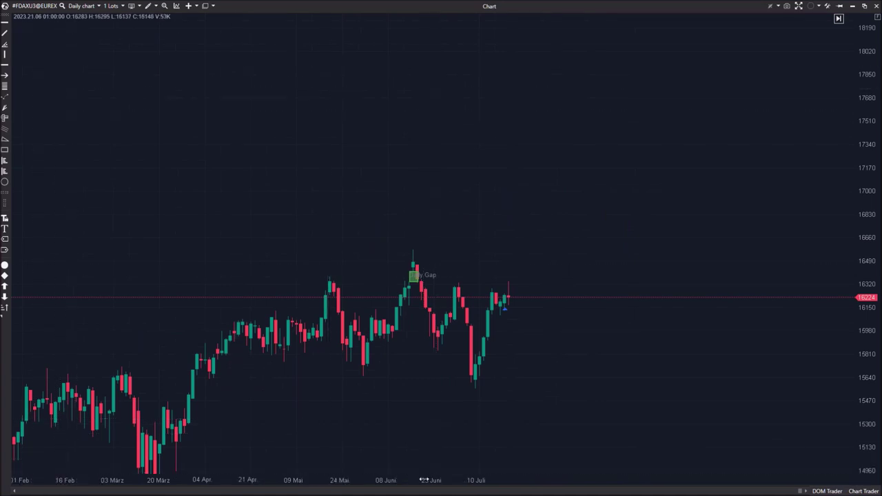
# Examine the Daily Gap box at the June 2023 high with the candles enlarged.
pyautogui.moveTo(424, 480); pyautogui.dragTo(468, 480)
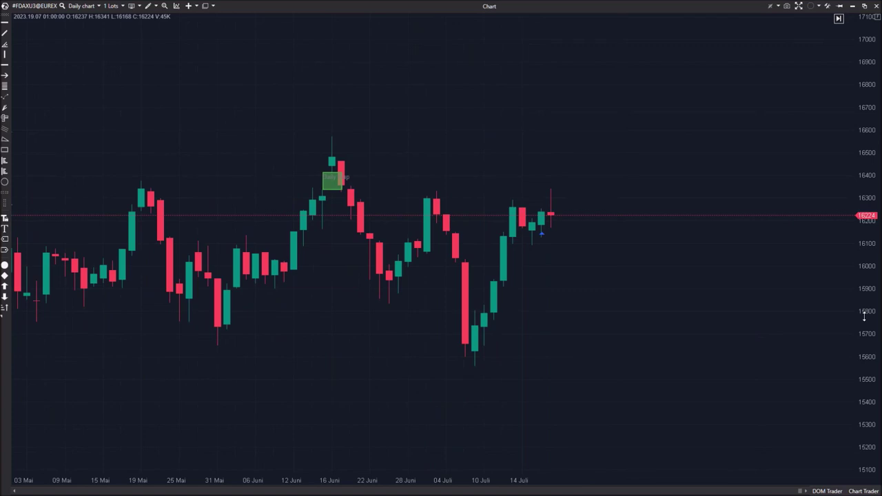
pyautogui.moveTo(864, 357); pyautogui.dragTo(864, 413)
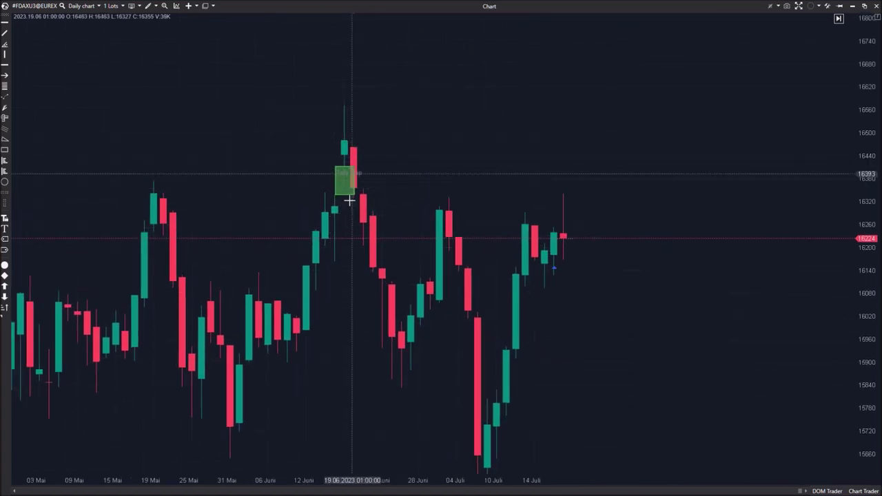
pyautogui.moveTo(864, 372); pyautogui.dragTo(863, 346)
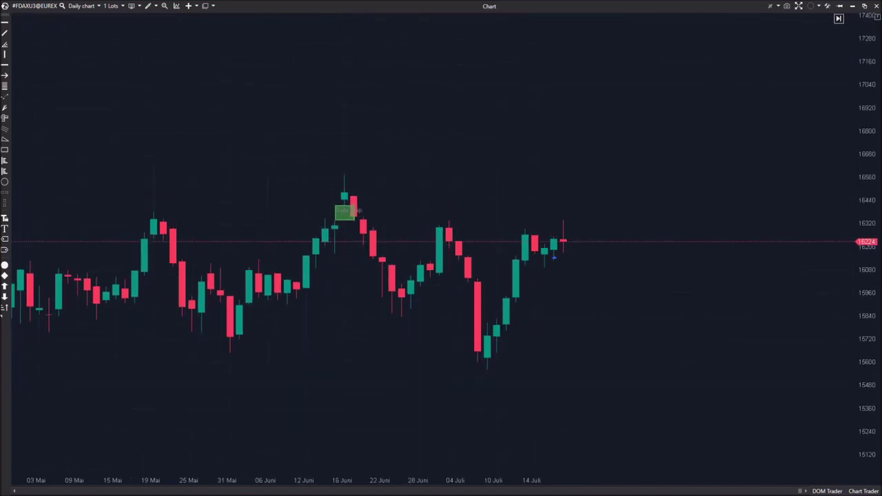
pyautogui.scroll(-5, 290, 466)
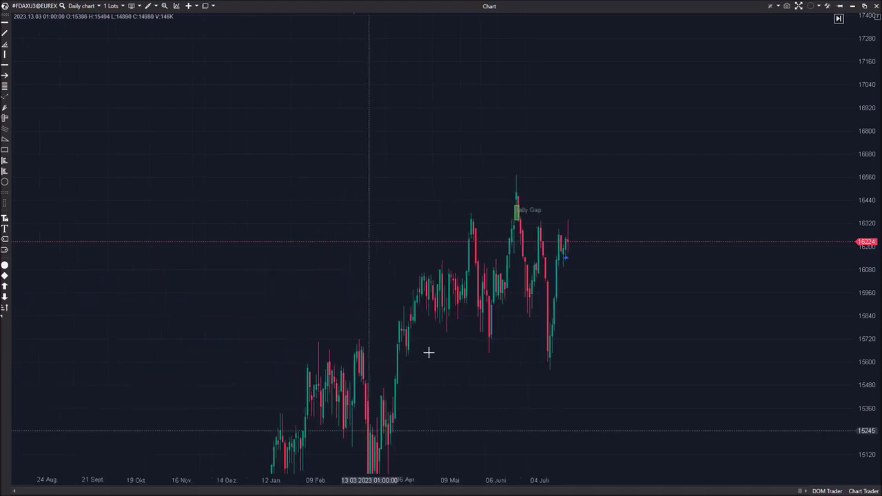
pyautogui.scroll(10, 399, 290)
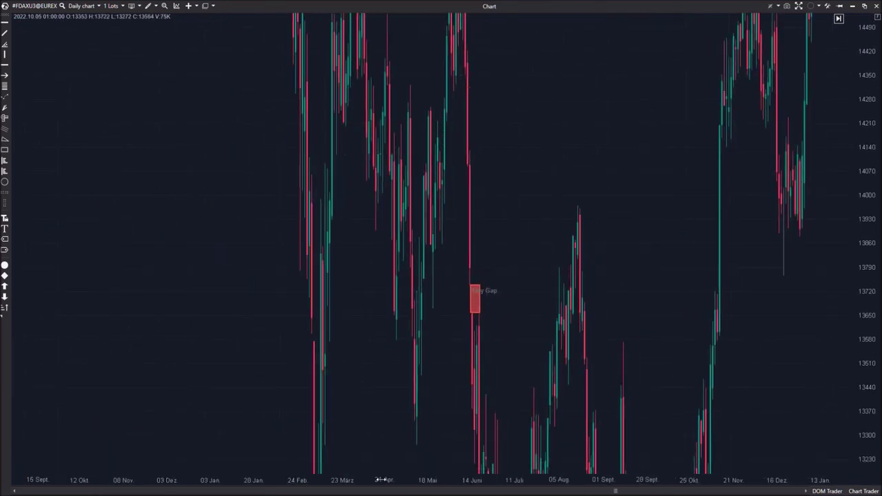
# Examine the red Daily Gap box of June 2022 and the surrounding price movement.
pyautogui.scroll(5, 381, 479)
pyautogui.moveTo(230, 407); pyautogui.dragTo(177, 374)
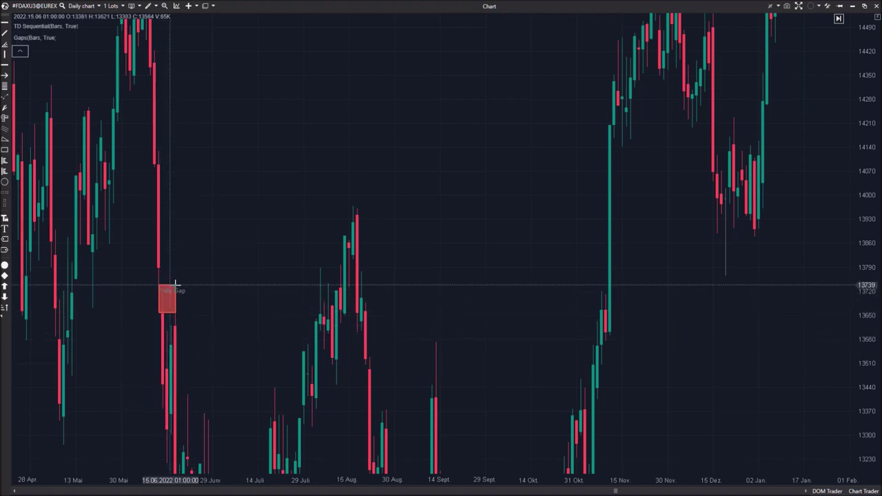
pyautogui.moveTo(331, 310); pyautogui.dragTo(549, 399)
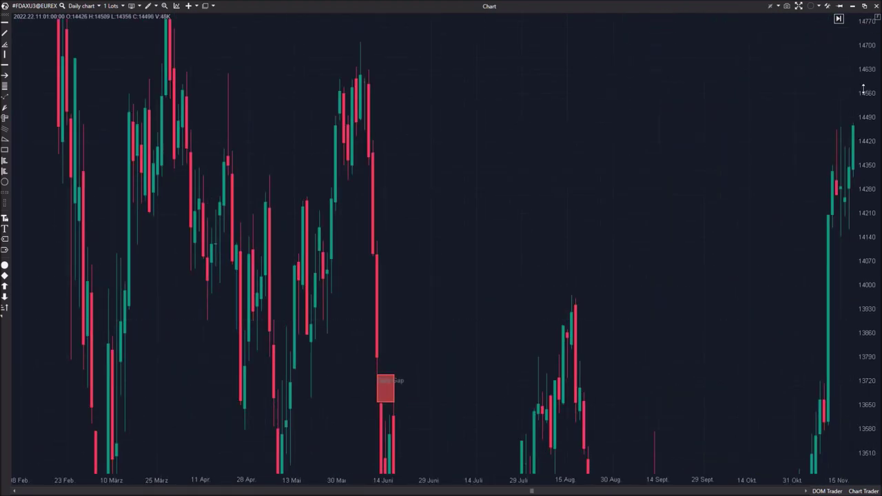
pyautogui.scroll(-5, 863, 90)
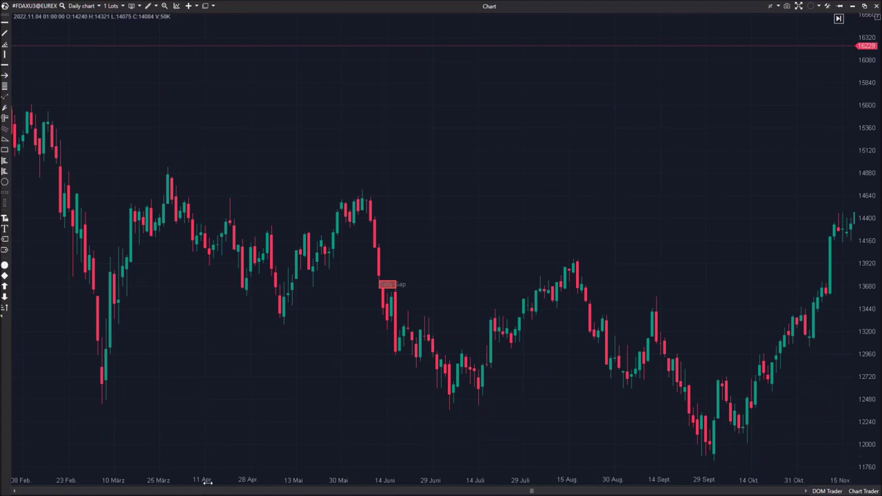
pyautogui.scroll(-5, 354, 475)
# Load a longer period of days into the daily chart and examine the Daily Gap boxes of the 2020 sell-off.
pyautogui.click(81, 5)
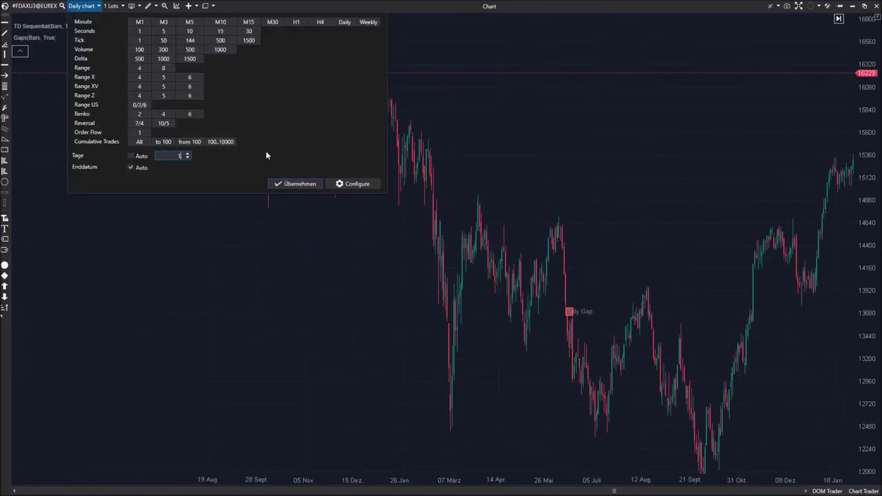
pyautogui.click(301, 183)
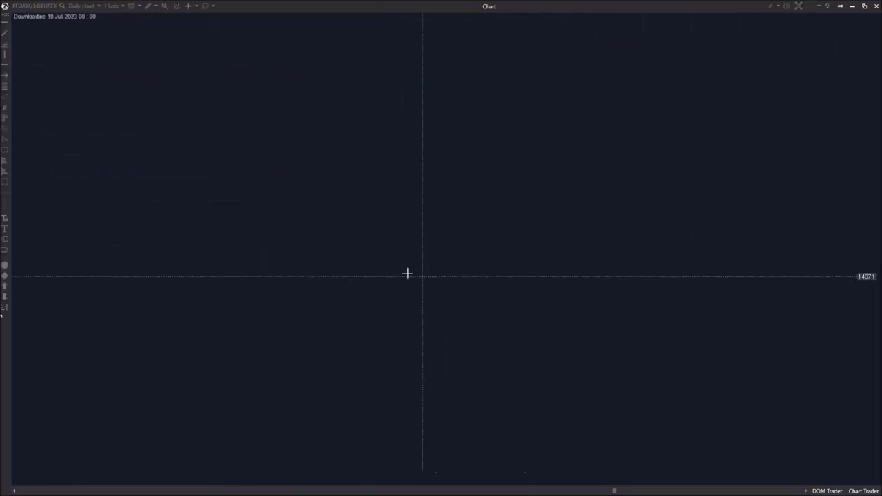
pyautogui.scroll(10, 371, 269)
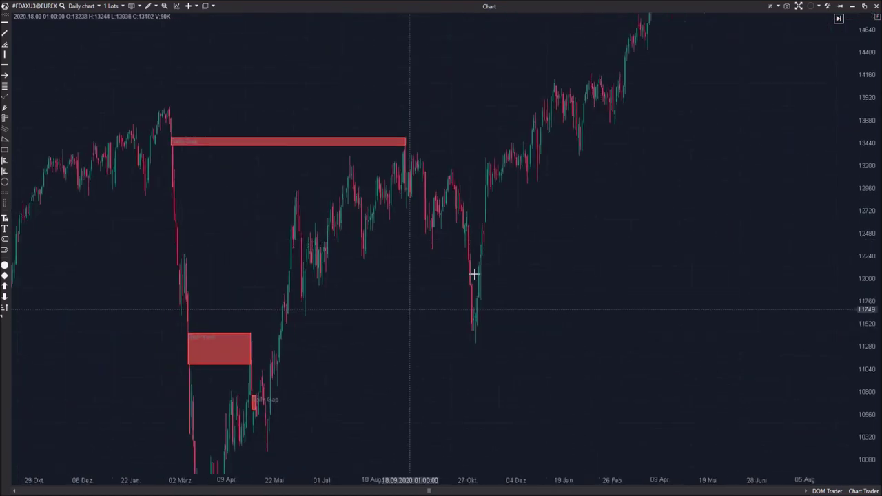
pyautogui.scroll(5, 473, 274)
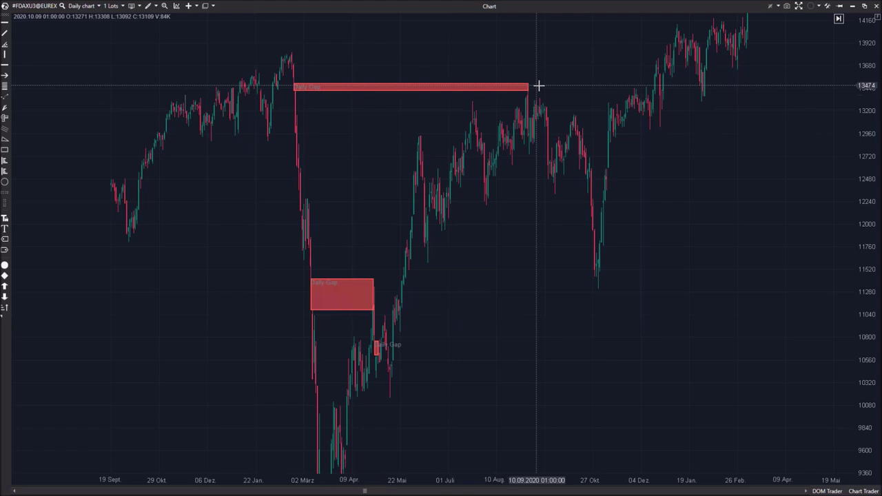
pyautogui.moveTo(337, 275); pyautogui.dragTo(342, 226)
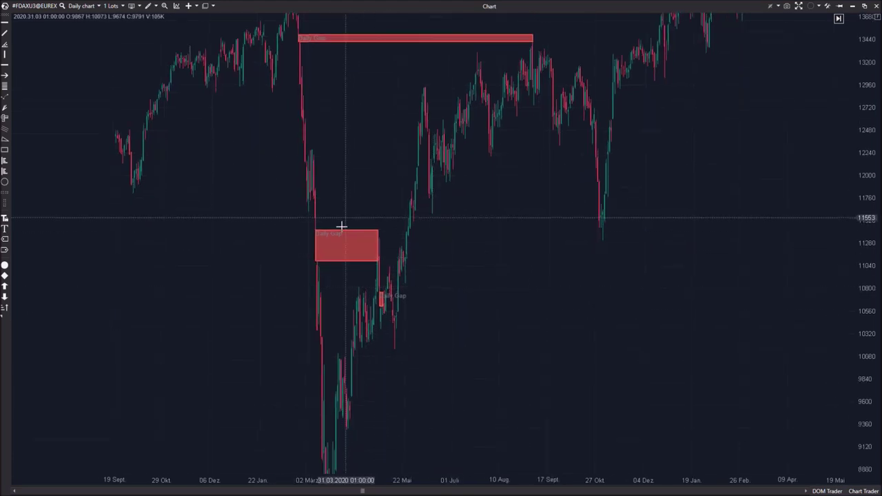
pyautogui.doubleClick(861, 325)
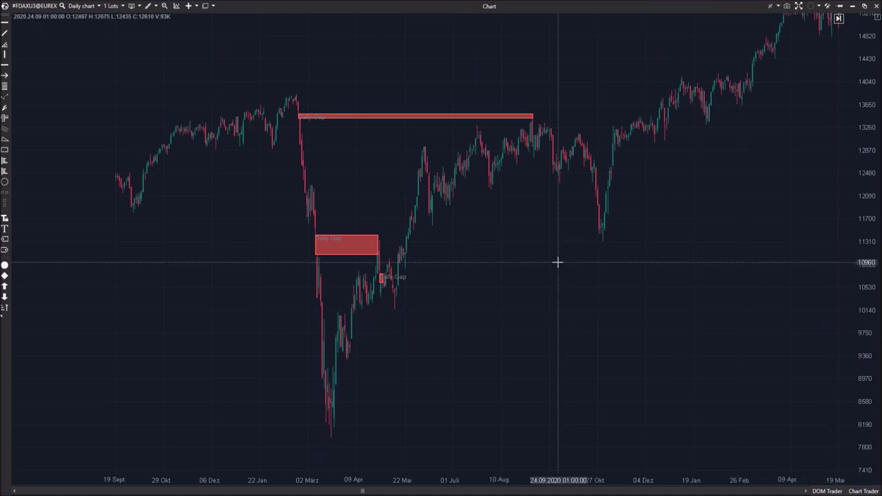
# Return to the July 2023 candles and maximize the FDAXU3 chart window.
pyautogui.scroll(-15, 683, 177)
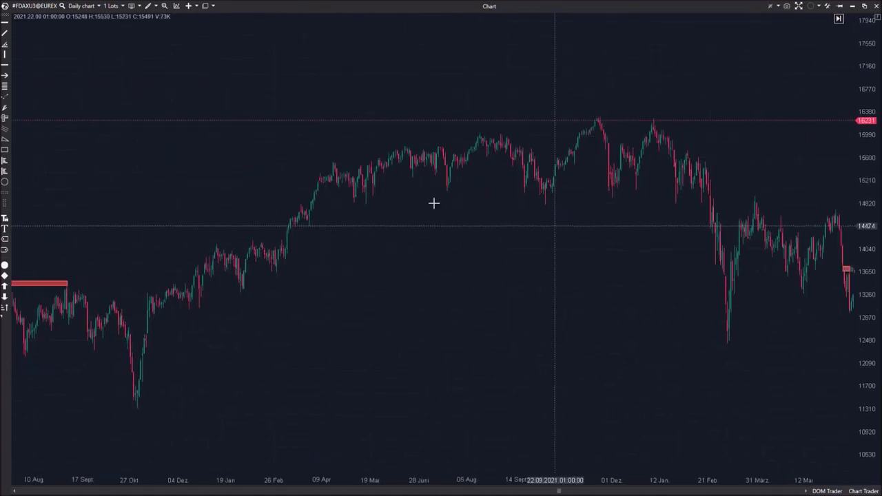
pyautogui.scroll(-8, 309, 260)
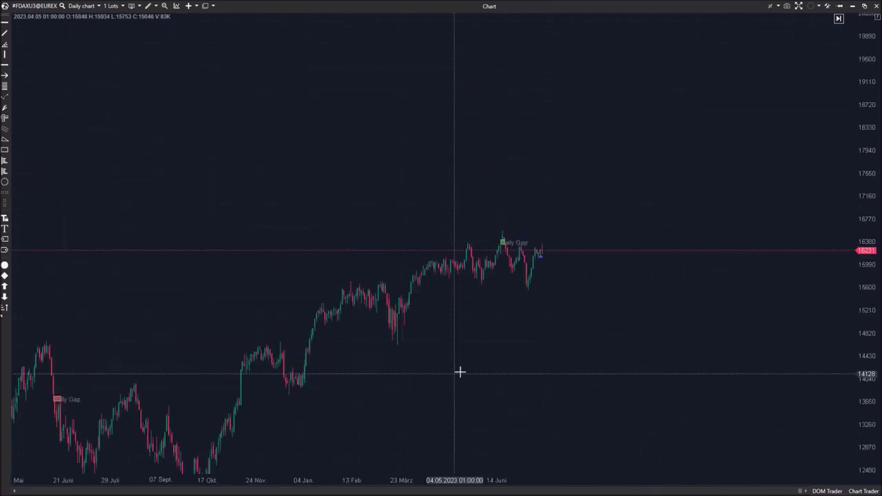
pyautogui.scroll(5, 806, 305)
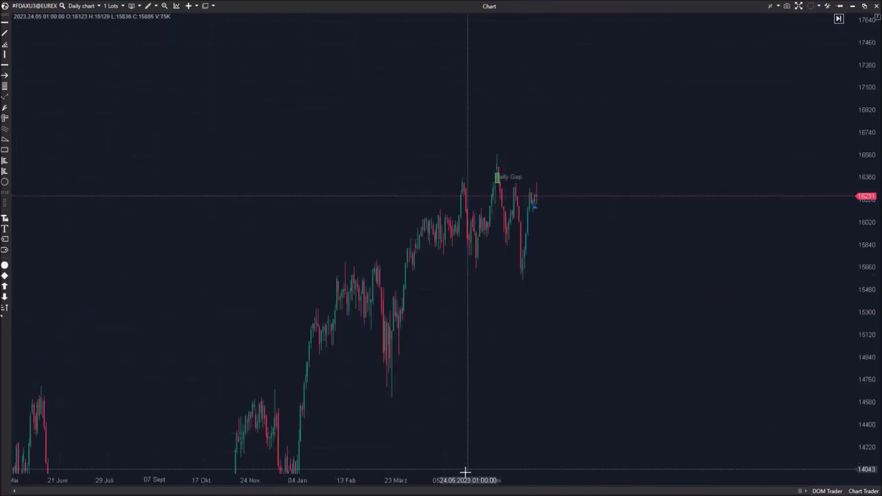
pyautogui.scroll(-1, 350, 442)
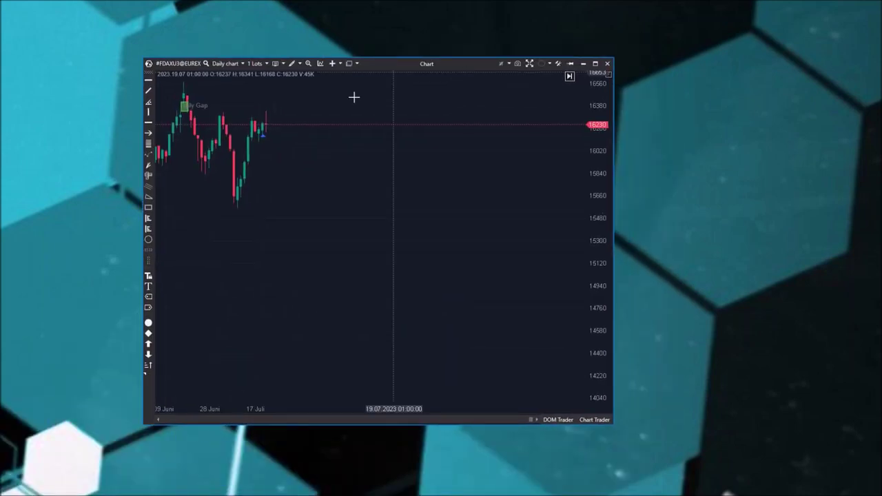
pyautogui.click(596, 65)
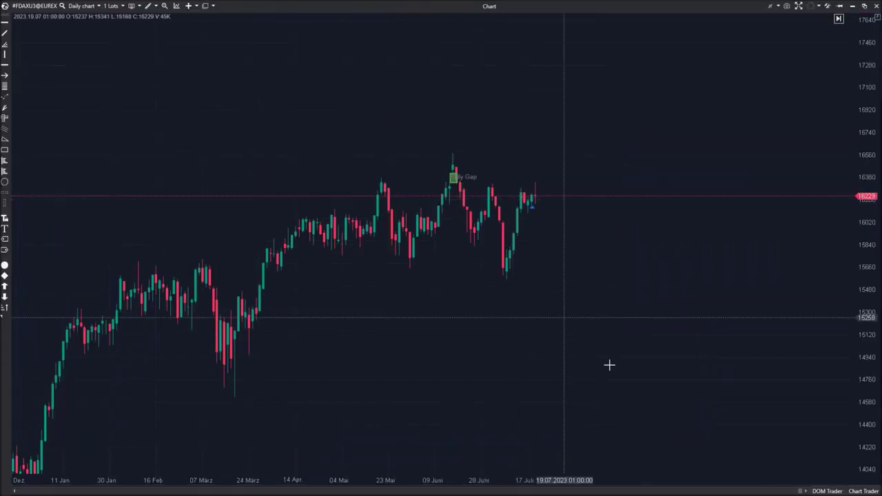
# Show the Chart Trader beside the FDAXU3 chart, make it narrower, and close it.
pyautogui.click(864, 492)
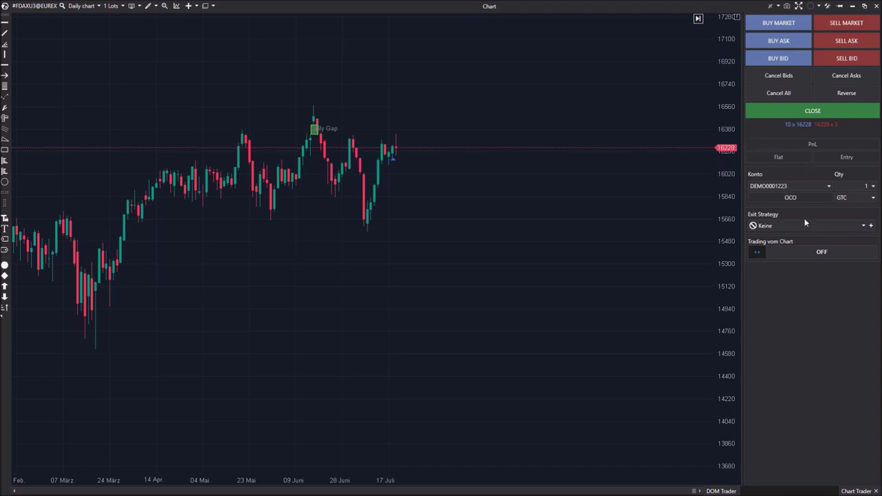
pyautogui.moveTo(592, 255); pyautogui.dragTo(622, 304)
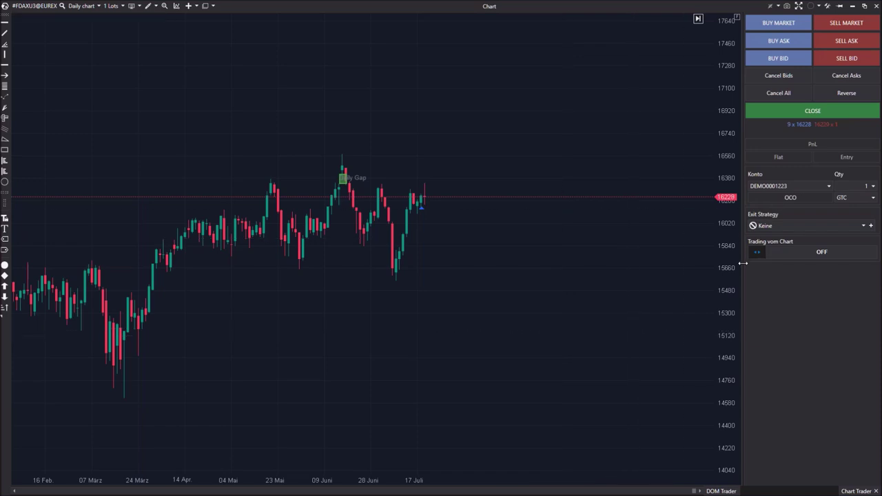
pyautogui.moveTo(744, 265); pyautogui.dragTo(794, 268)
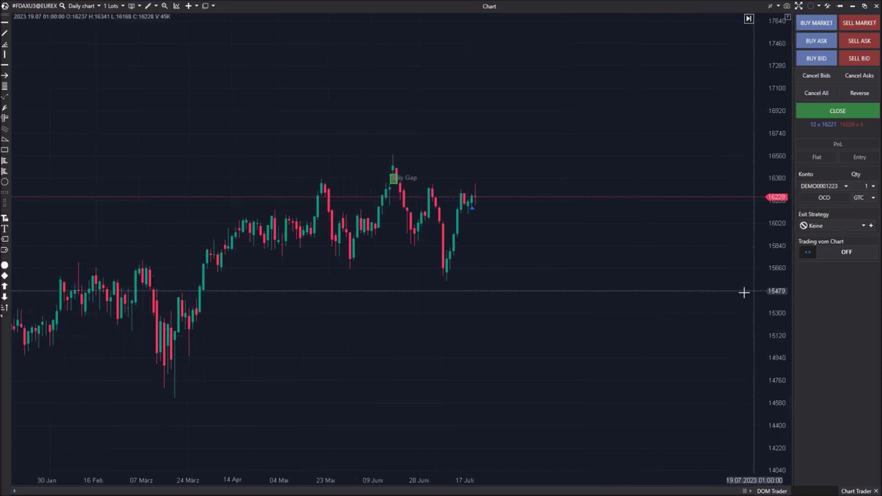
pyautogui.click(856, 490)
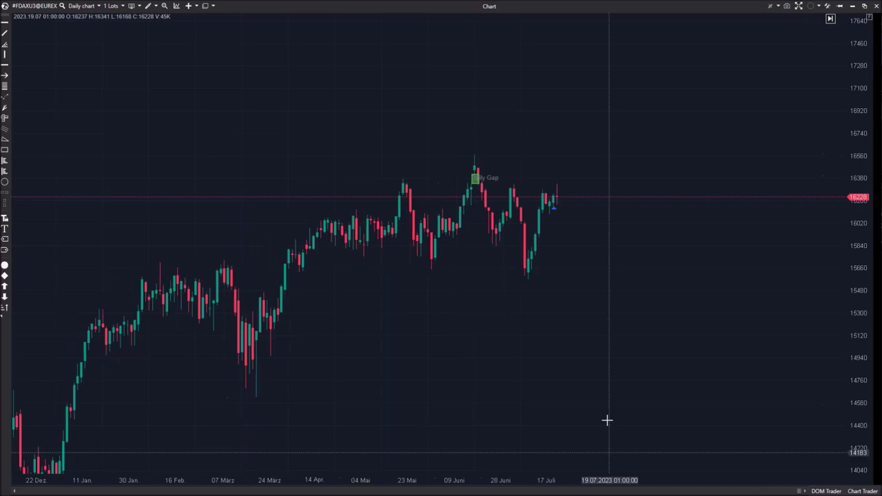
# Show the DOM Trader beside the FDAXU3 chart and examine it with a tighter price scale.
pyautogui.click(826, 491)
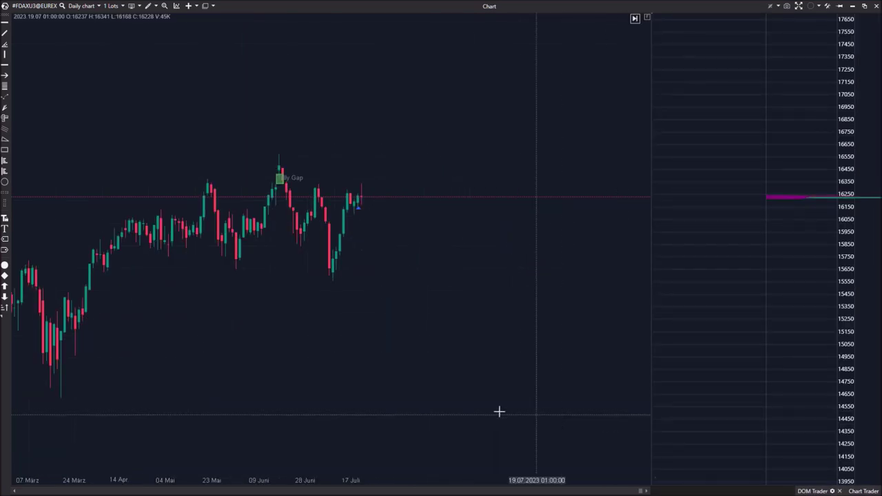
pyautogui.scroll(3, 876, 375)
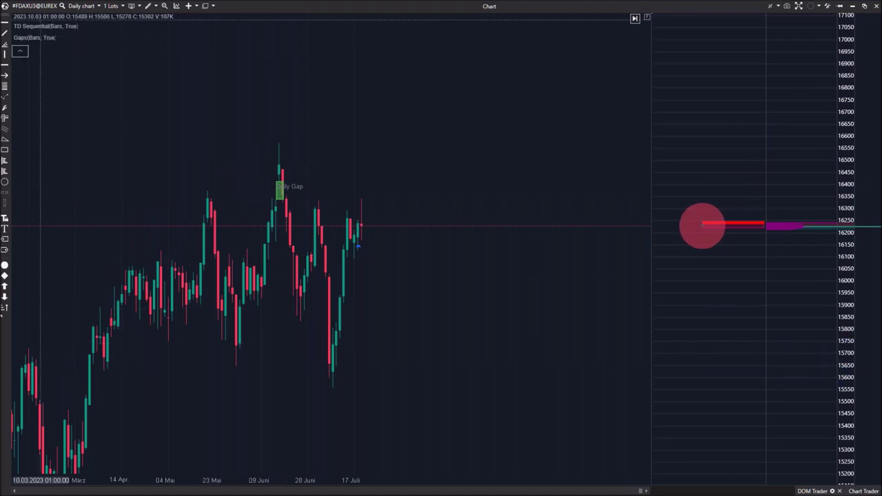
# Bring up the ESU3@CME M5 chart, open its DOM Trader and examine the order heatmap and trade bubbles.
pyautogui.click(34, 6)
pyautogui.doubleClick(353, 183)
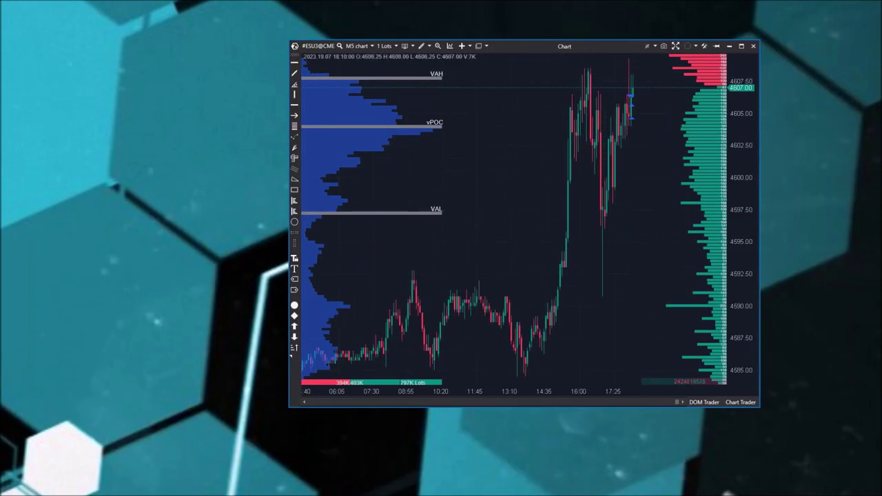
pyautogui.click(704, 401)
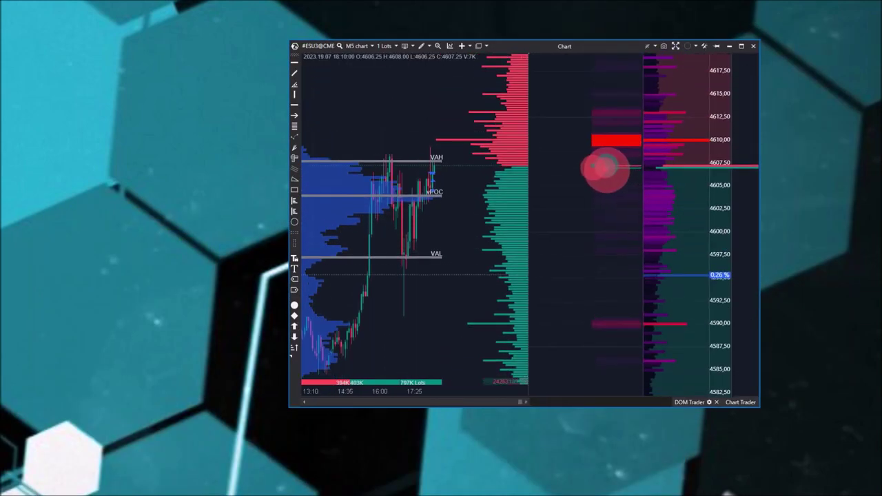
pyautogui.moveTo(591, 158)
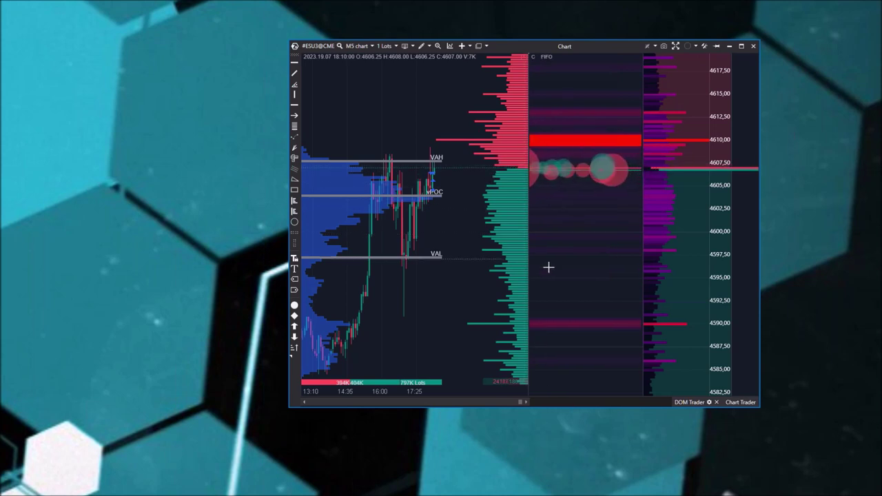
pyautogui.moveTo(542, 172)
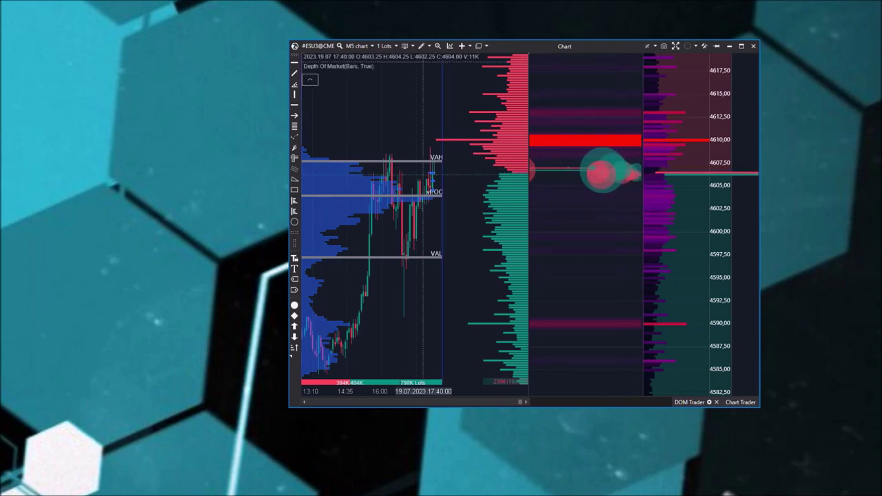
# Reposition the ESU3 chart window and replace its DOM Trader with the Chart Trader.
pyautogui.moveTo(524, 49); pyautogui.dragTo(412, 66)
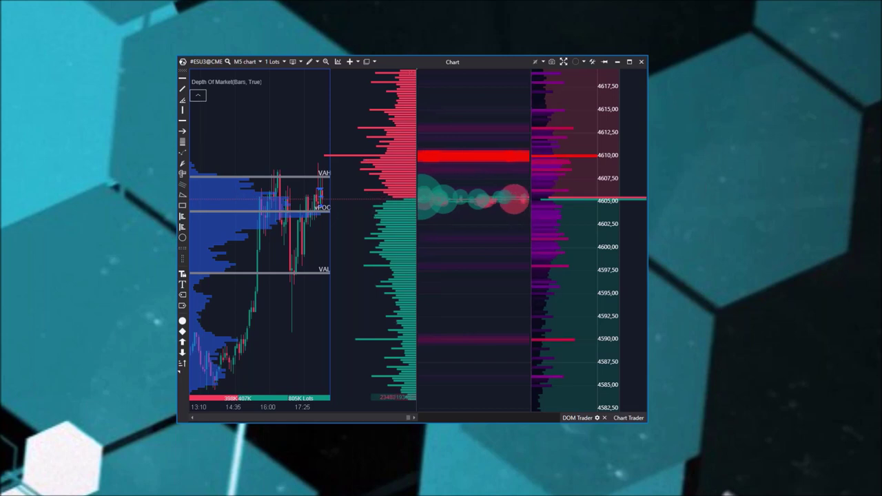
pyautogui.click(622, 418)
pyautogui.click(627, 419)
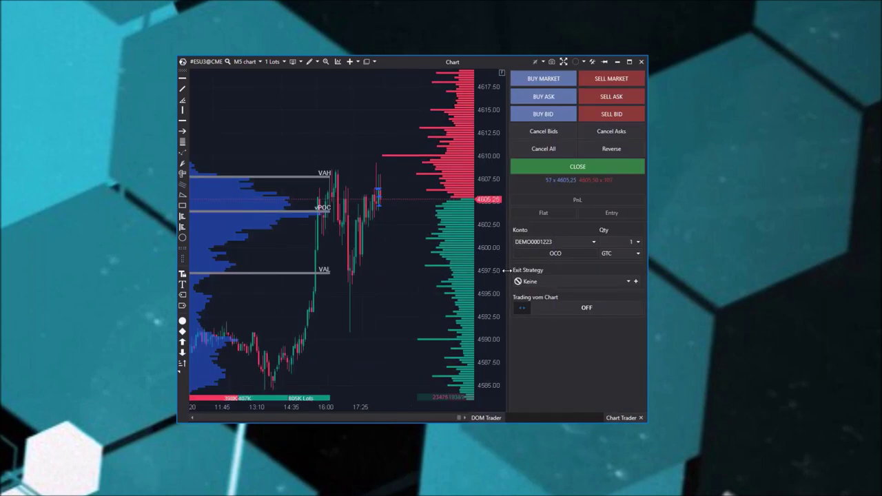
# Select the demo account in the ESU3 Chart Trader and show the accounts overview in the ATAS main window.
pyautogui.click(603, 241)
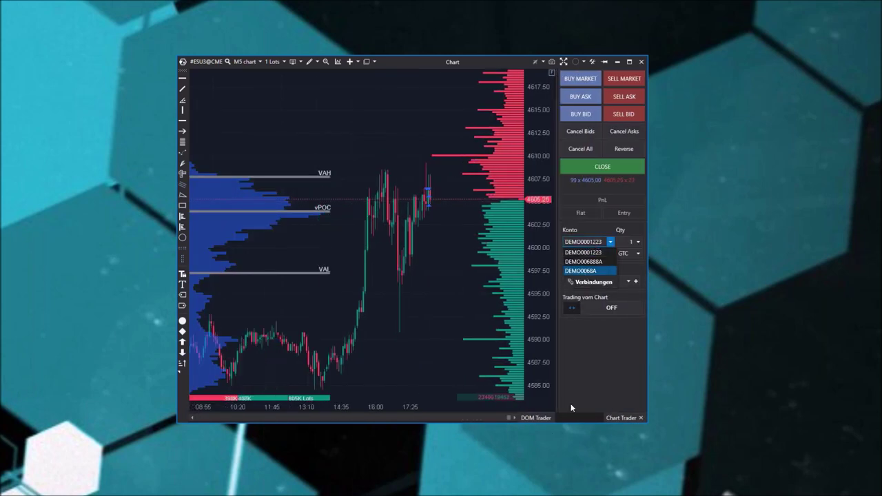
pyautogui.click(586, 252)
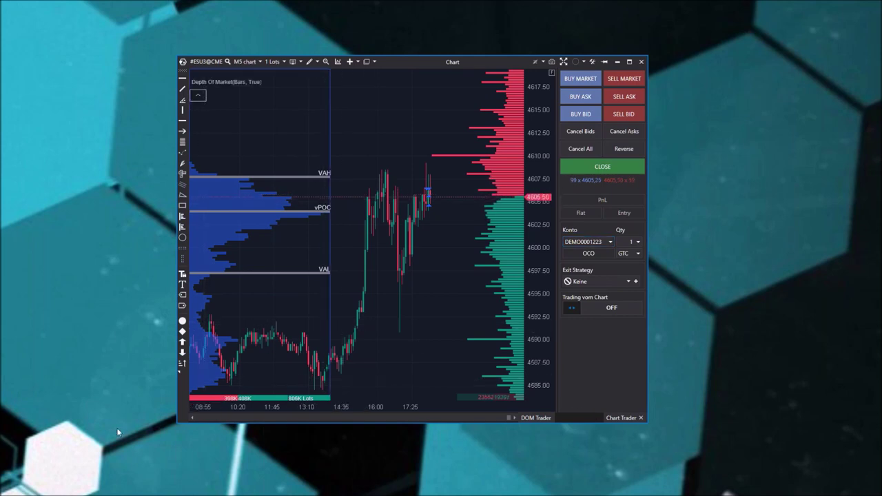
pyautogui.hotkey('alt', 'Tab')
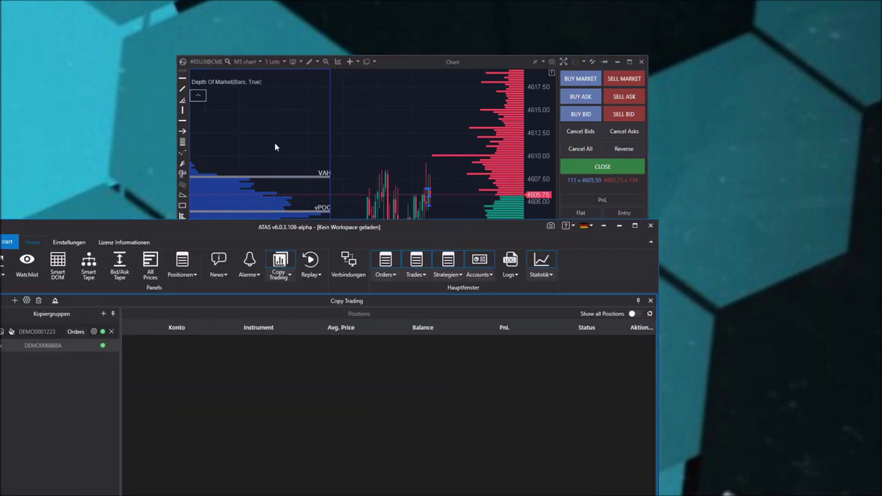
pyautogui.click(200, 432)
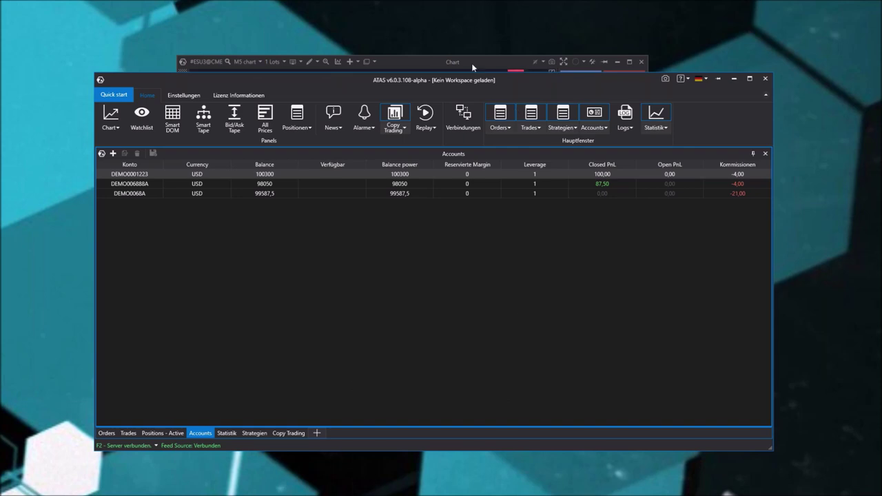
# Bring the ESU3 chart back to the front, shift its window slightly, and delete the volume profile with the VAH, vPOC and VAL lines.
pyautogui.click(442, 62)
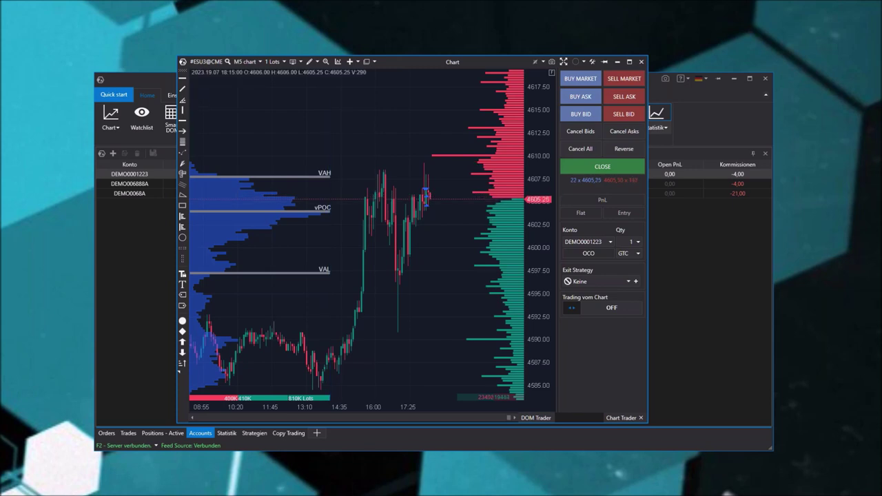
pyautogui.moveTo(465, 61); pyautogui.dragTo(474, 39)
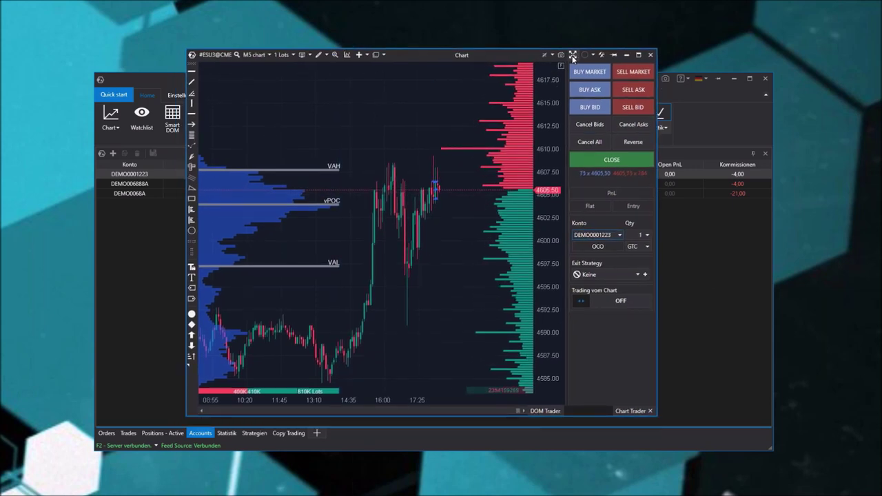
pyautogui.click(572, 54)
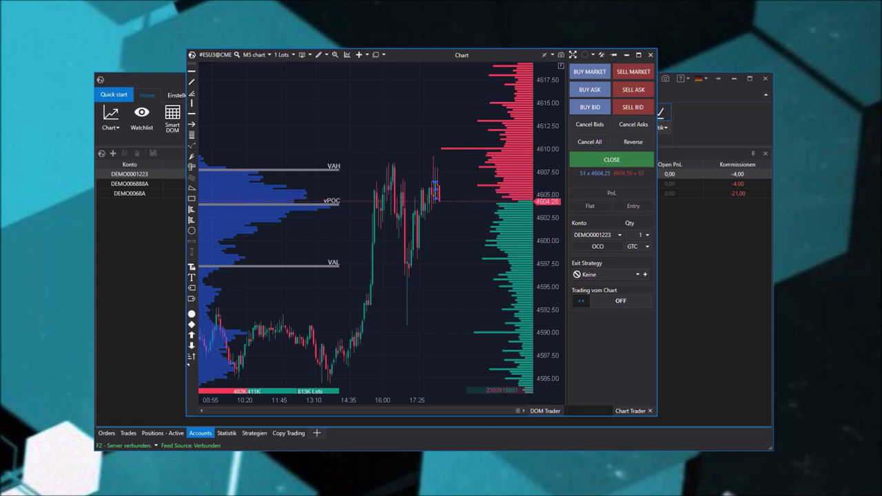
pyautogui.press('Delete')
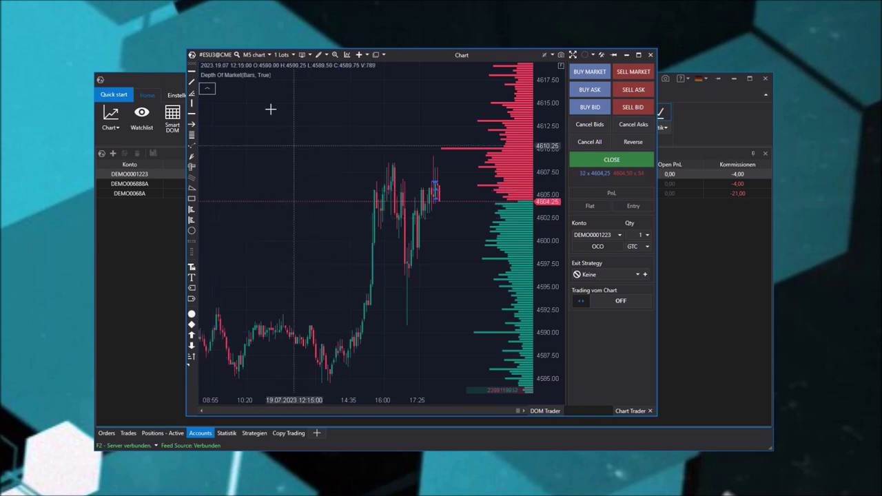
# Try out a rectangle drawing on the ESU3 chart by moving it above the recent candles, and delete it.
pyautogui.click(321, 55)
pyautogui.click(349, 194)
pyautogui.moveTo(287, 135); pyautogui.dragTo(370, 195)
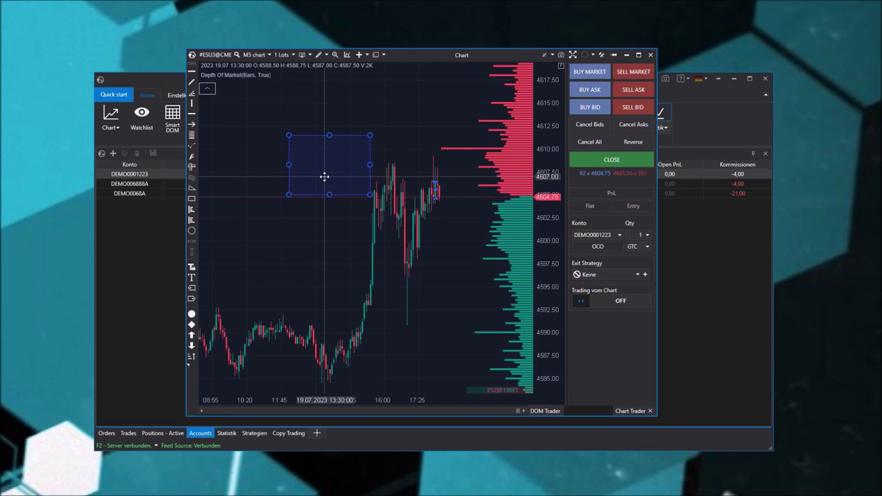
pyautogui.moveTo(326, 173); pyautogui.dragTo(346, 174)
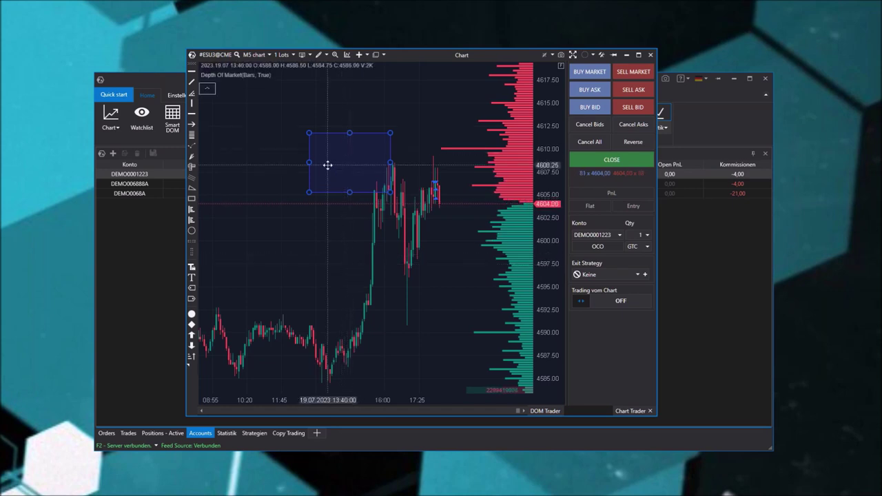
pyautogui.moveTo(349, 165)
pyautogui.mouseDown()
pyautogui.moveTo(437, 103)
pyautogui.moveTo(437, 122)
pyautogui.moveTo(422, 113)
pyautogui.mouseUp()
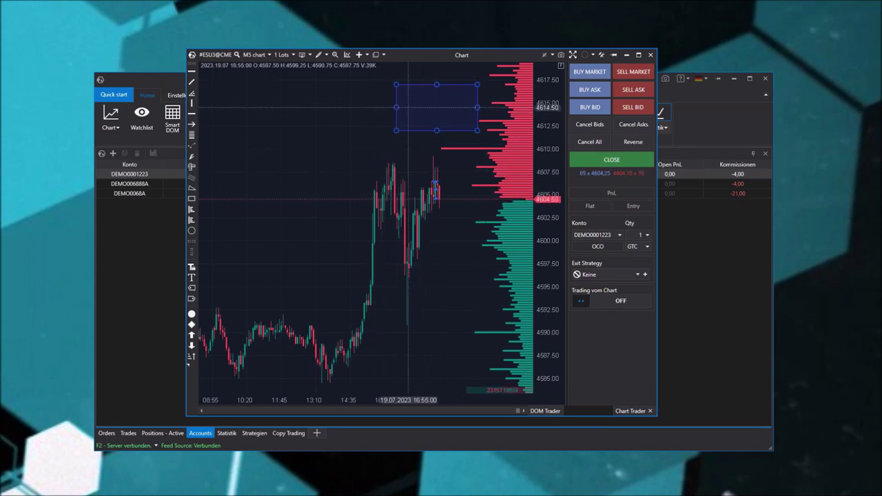
pyautogui.press('Delete')
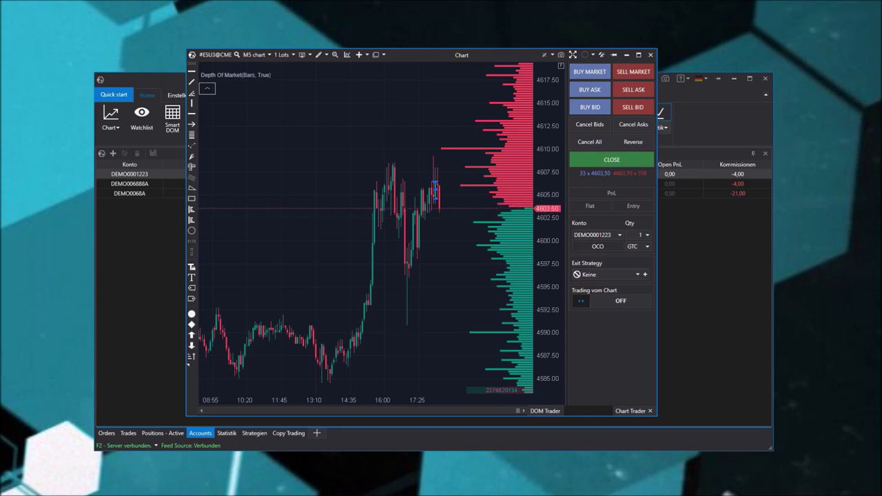
# Review the configurable hot keys for Trading, Charting, Smart DOM and Global functions, and close the overview.
pyautogui.click(152, 80)
pyautogui.click(182, 94)
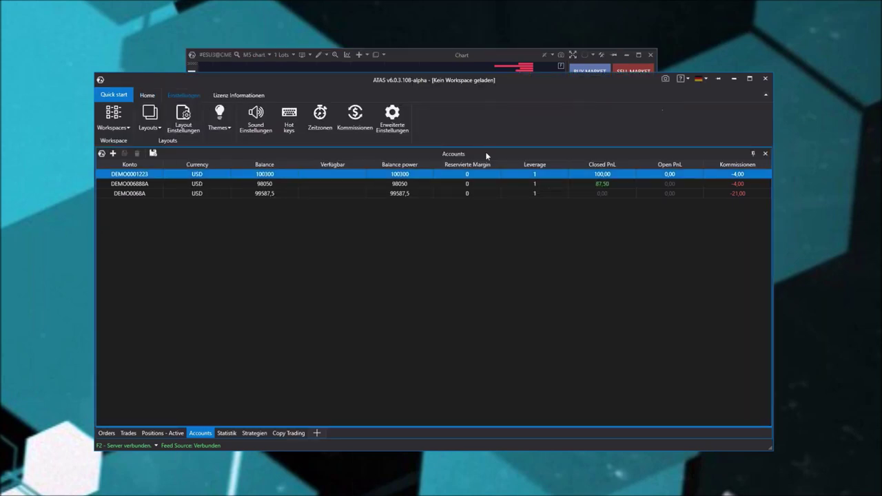
pyautogui.click(288, 115)
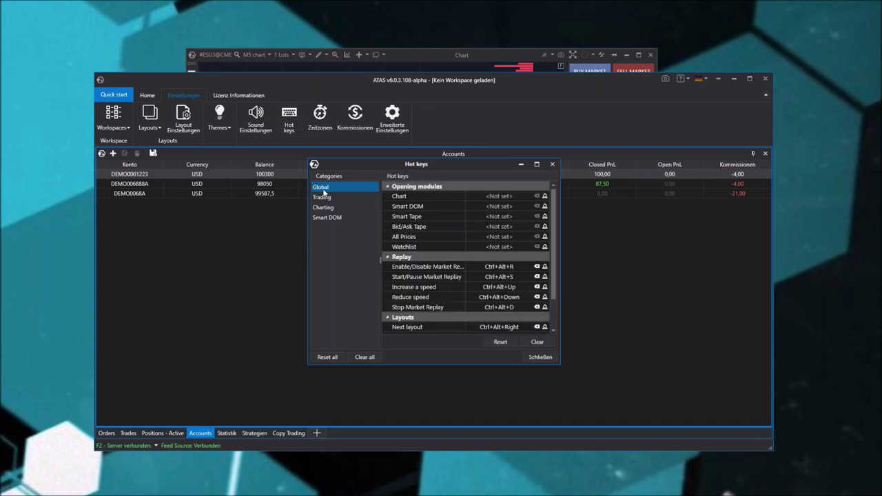
pyautogui.click(322, 197)
pyautogui.scroll(-5, 421, 215)
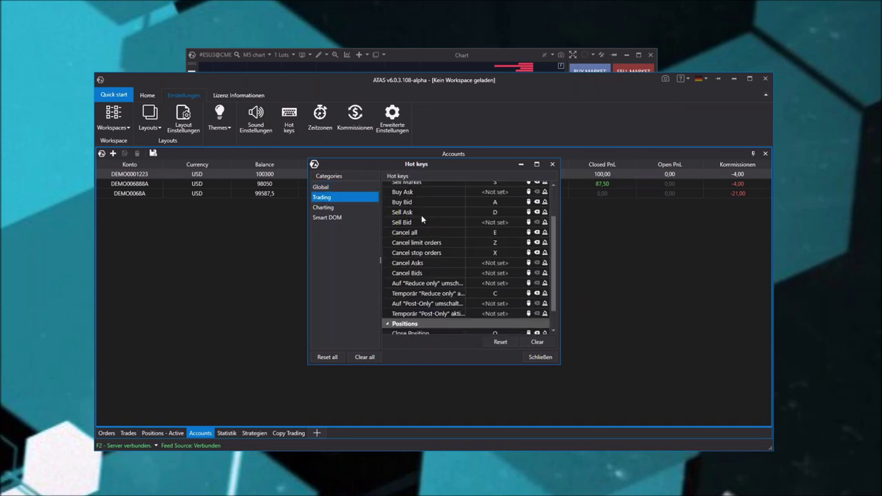
pyautogui.click(332, 206)
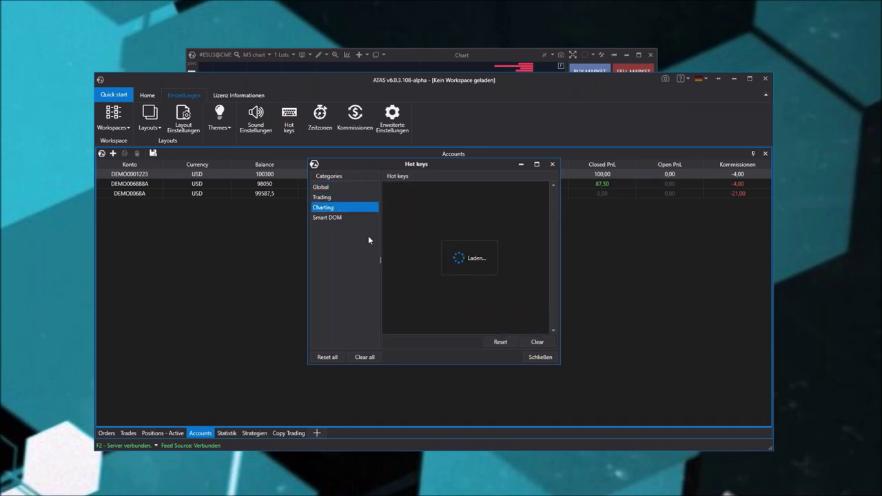
pyautogui.click(335, 217)
pyautogui.click(333, 186)
pyautogui.scroll(-3, 458, 222)
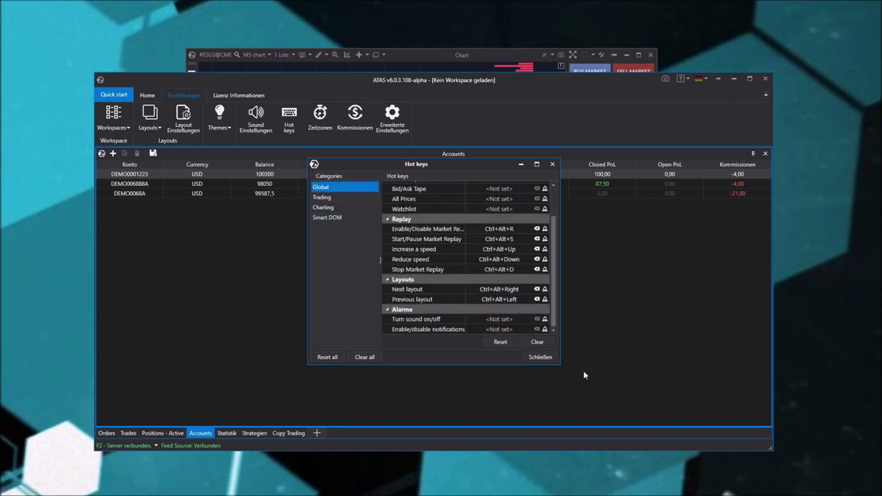
pyautogui.click(540, 357)
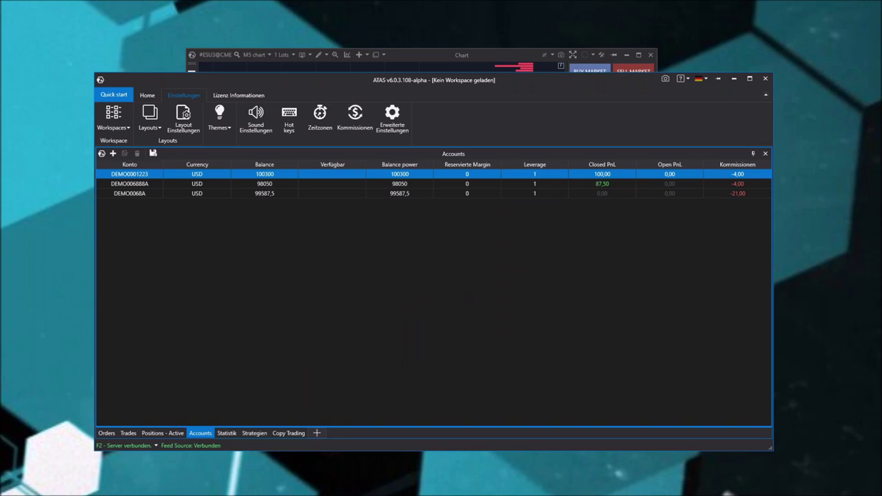
# Show the ESU3 chart once more slightly lower on screen, minimise it and return to the main window's Home commands.
pyautogui.click(404, 55)
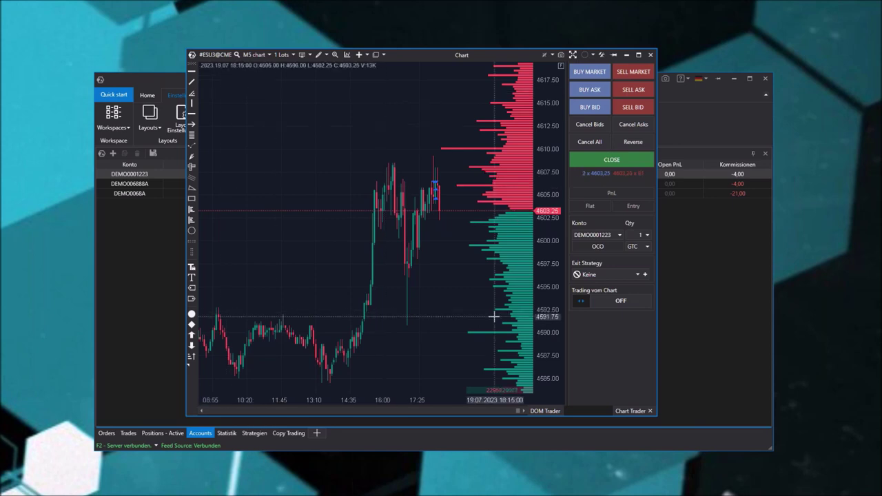
pyautogui.moveTo(478, 54); pyautogui.dragTo(492, 77)
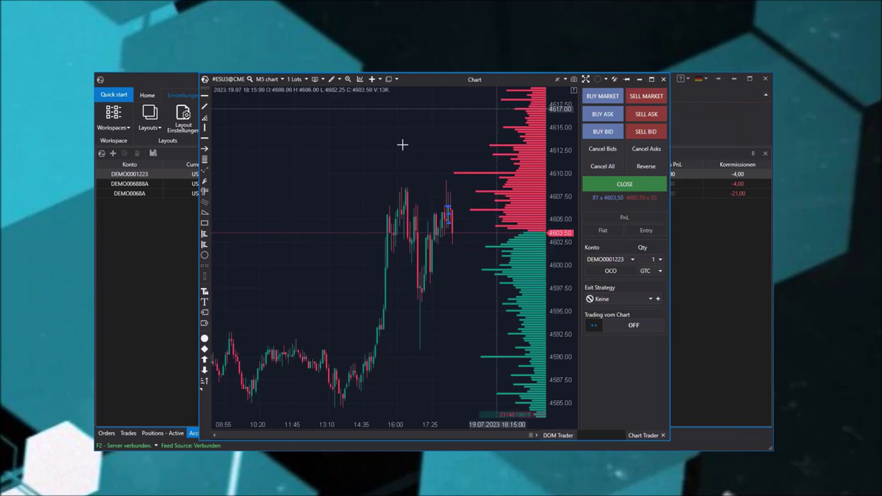
pyautogui.click(639, 79)
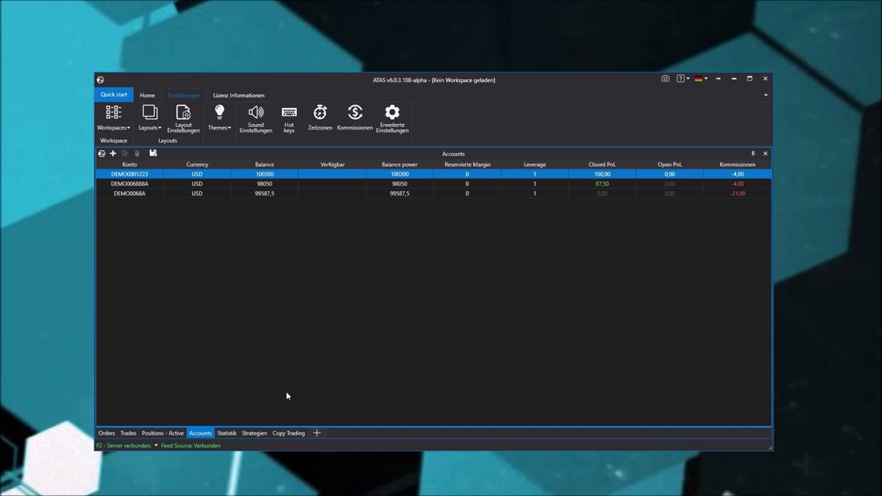
pyautogui.click(147, 95)
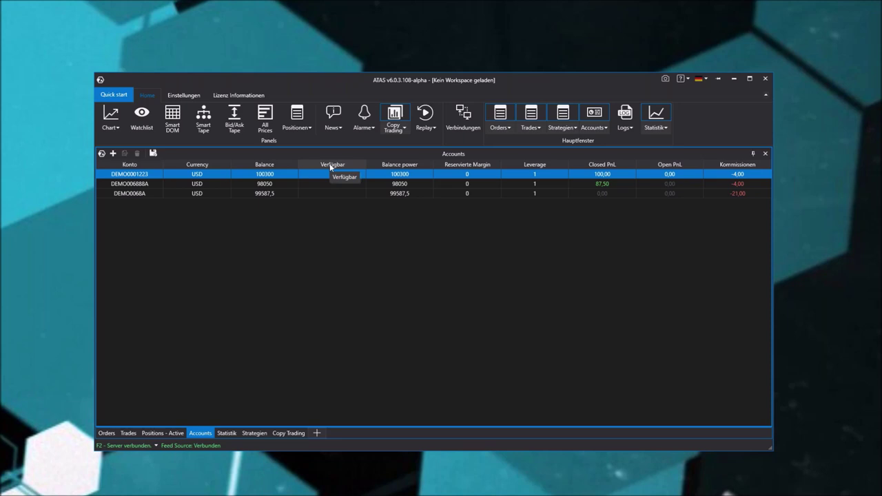
# Switch to the browser with the Angebot & Nachfrage supply-and-demand diagram and maximise its window.
pyautogui.rightClick(78, 9)
pyautogui.press('Escape')
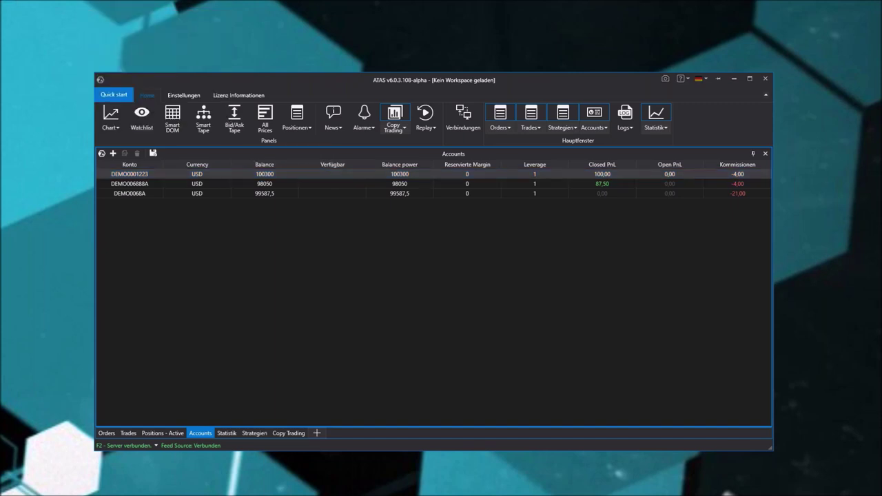
pyautogui.hotkey('alt', 'Tab')
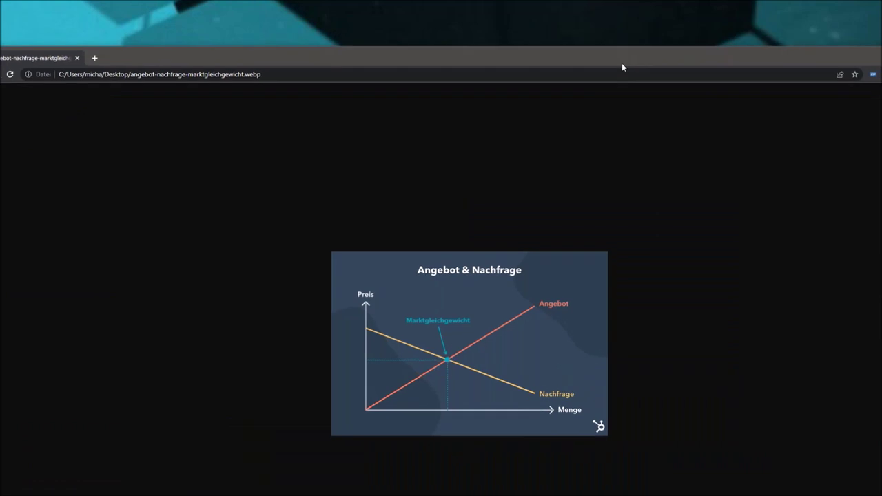
pyautogui.click(748, 50)
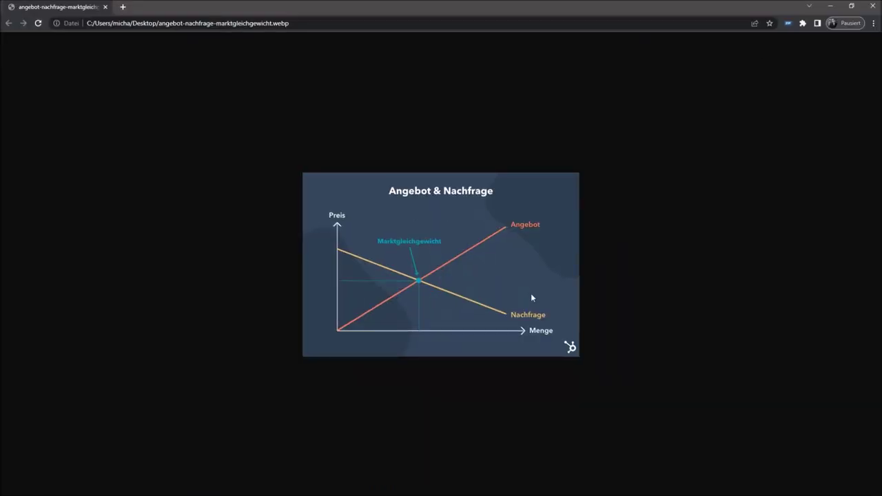